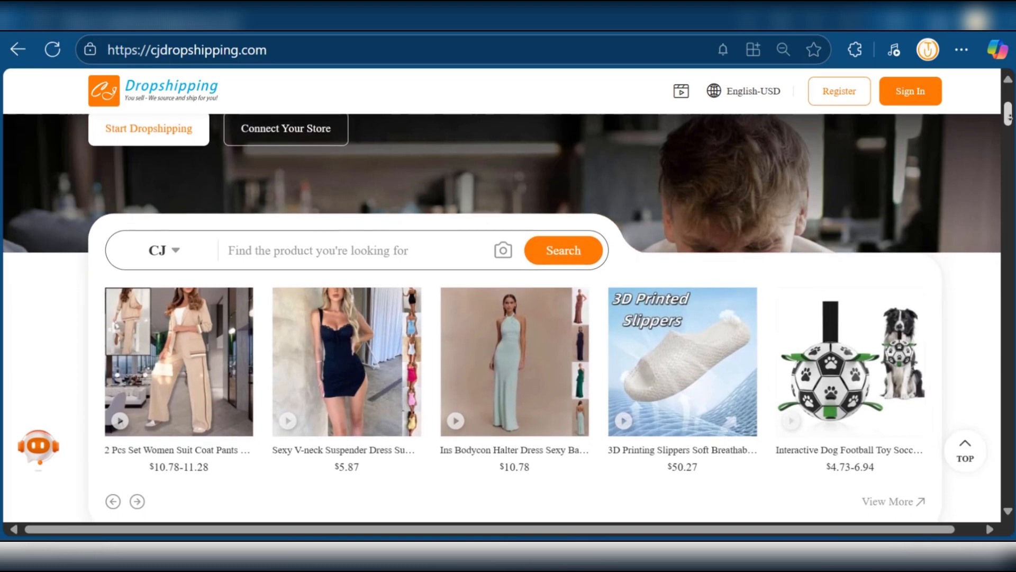
# Step: Examine the CJdropshipping home page, including its recommended products, supported store platforms, company figures and the steps for starting dropshipping
pyautogui.scroll(-1, 508, 317)
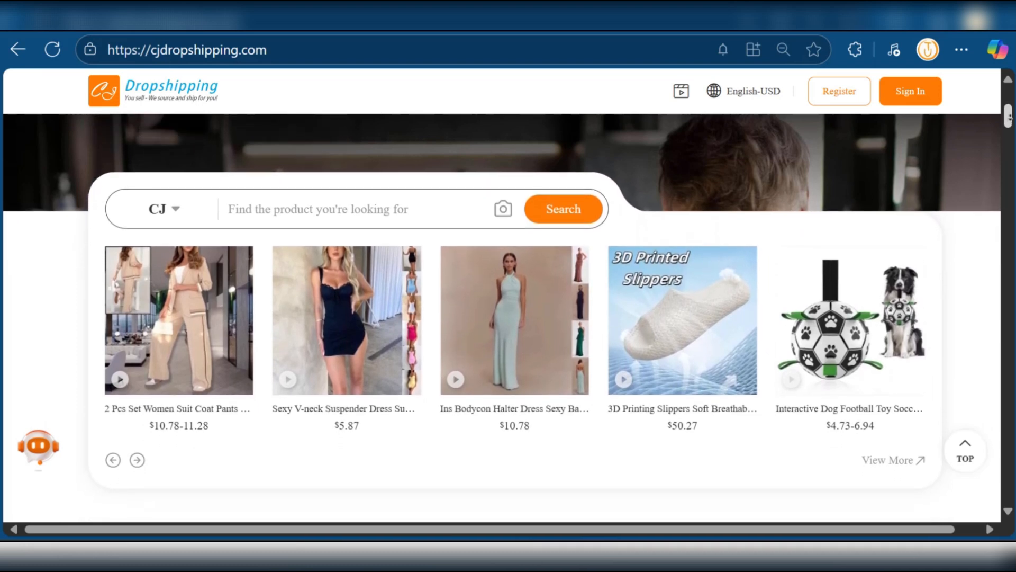
pyautogui.scroll(-1, 509, 318)
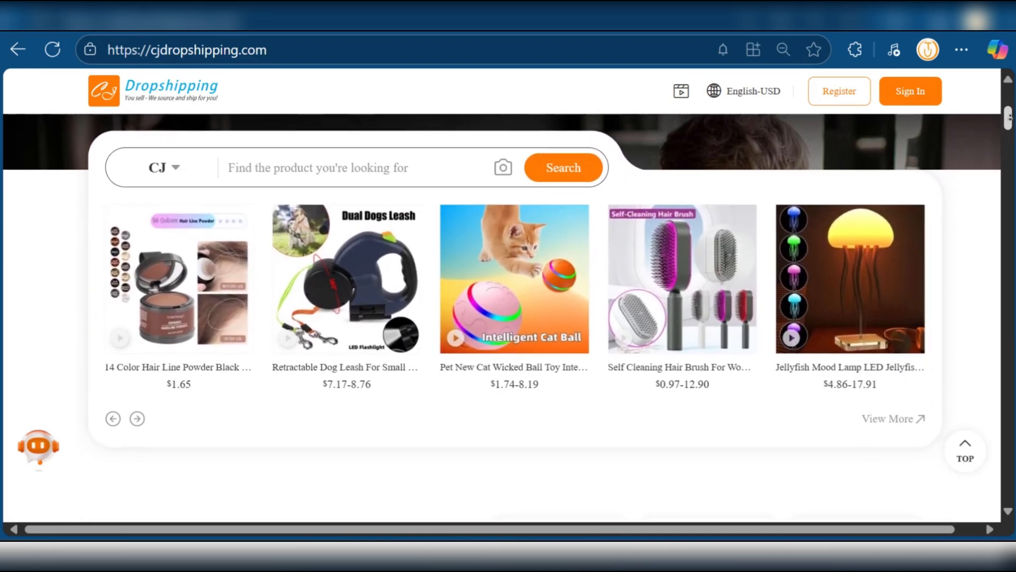
pyautogui.scroll(-1, 508, 317)
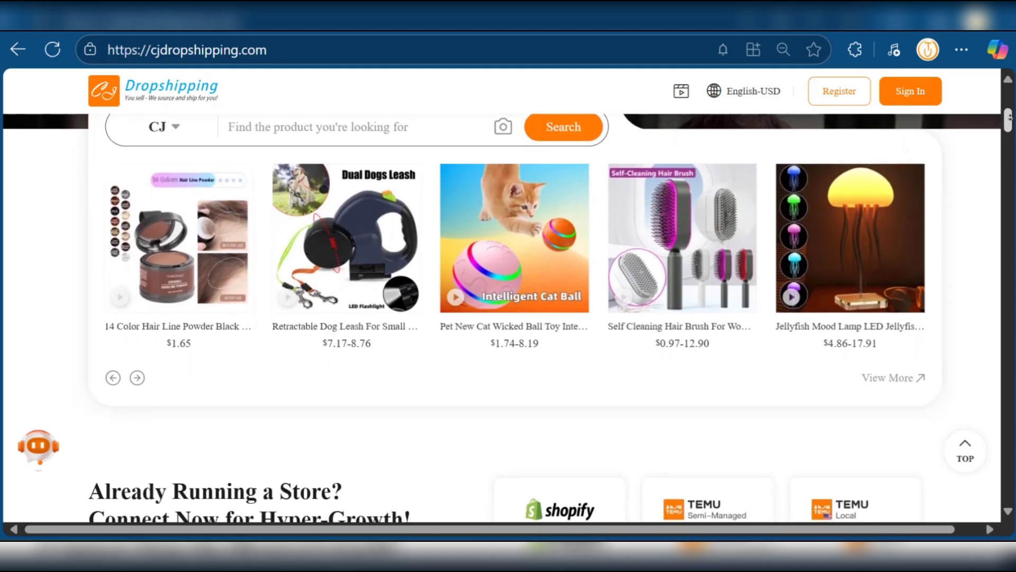
pyautogui.scroll(-1, 509, 318)
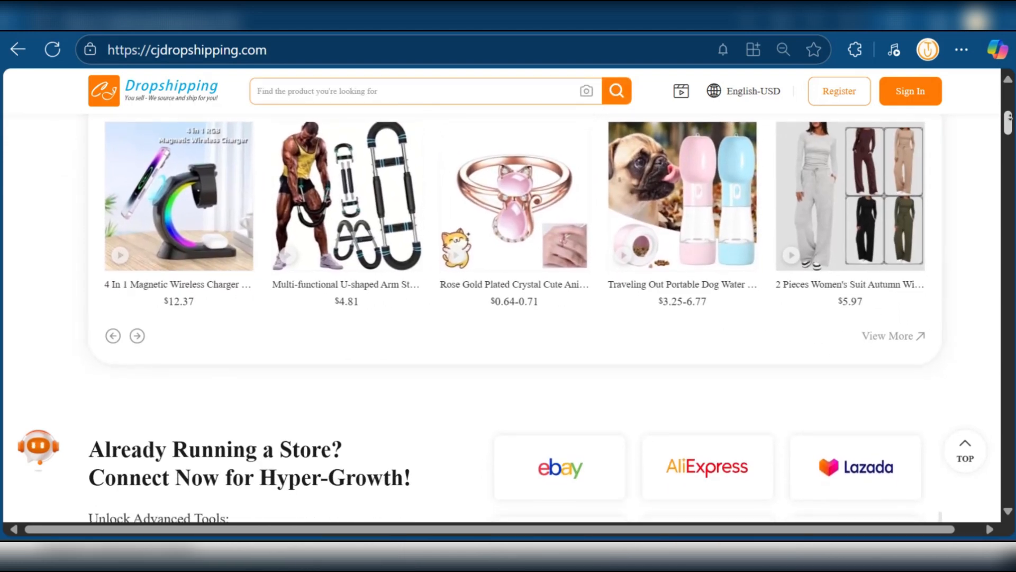
pyautogui.scroll(-1, 509, 318)
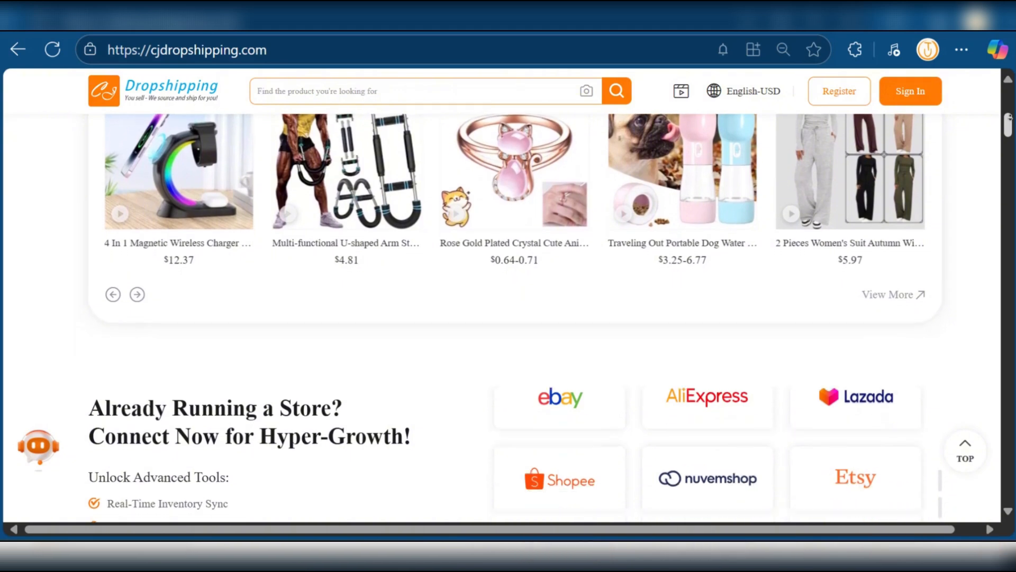
pyautogui.scroll(-1, 508, 318)
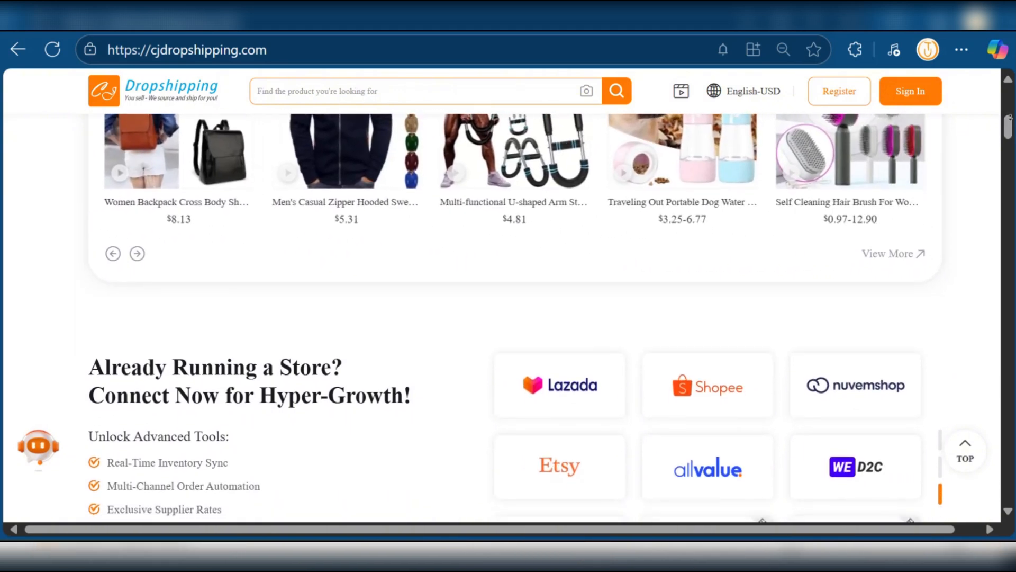
pyautogui.scroll(-1, 509, 318)
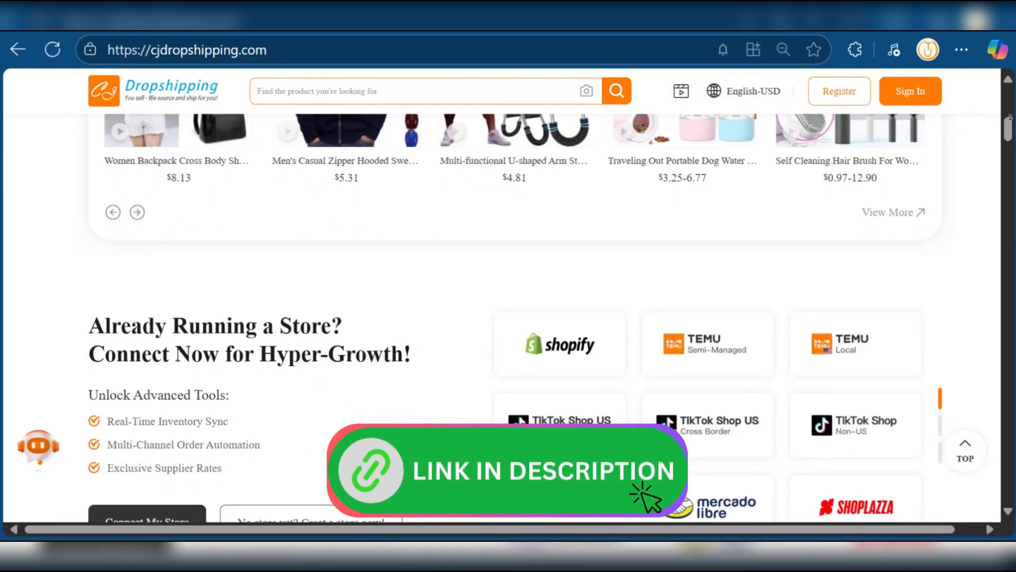
pyautogui.scroll(-1, 508, 317)
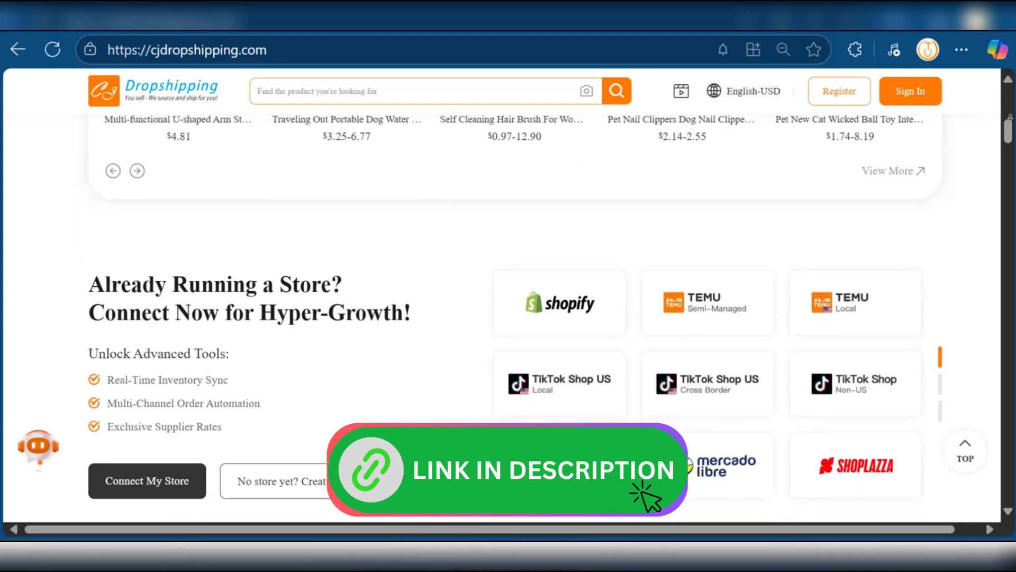
pyautogui.scroll(-1, 508, 318)
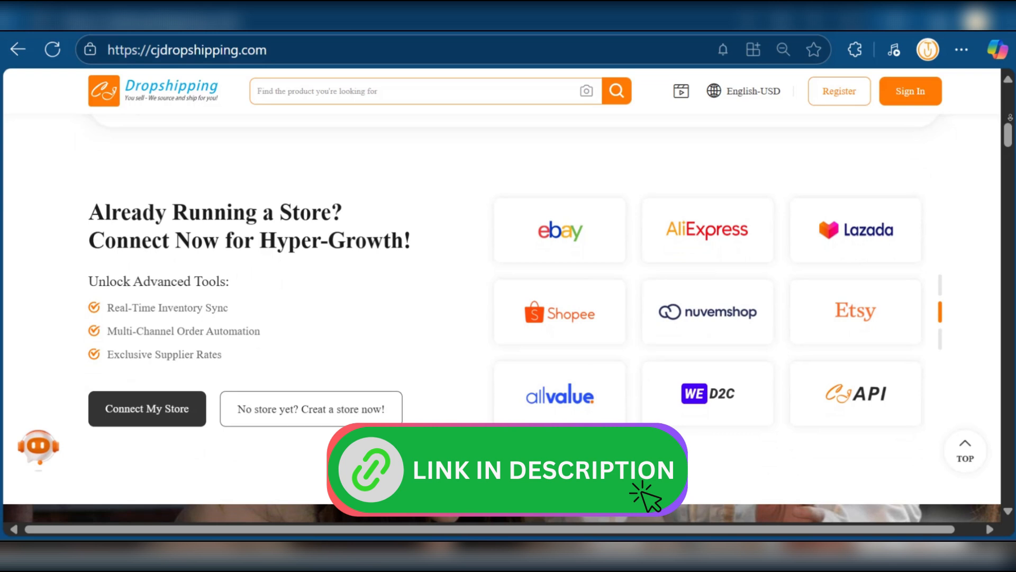
pyautogui.scroll(-1, 508, 318)
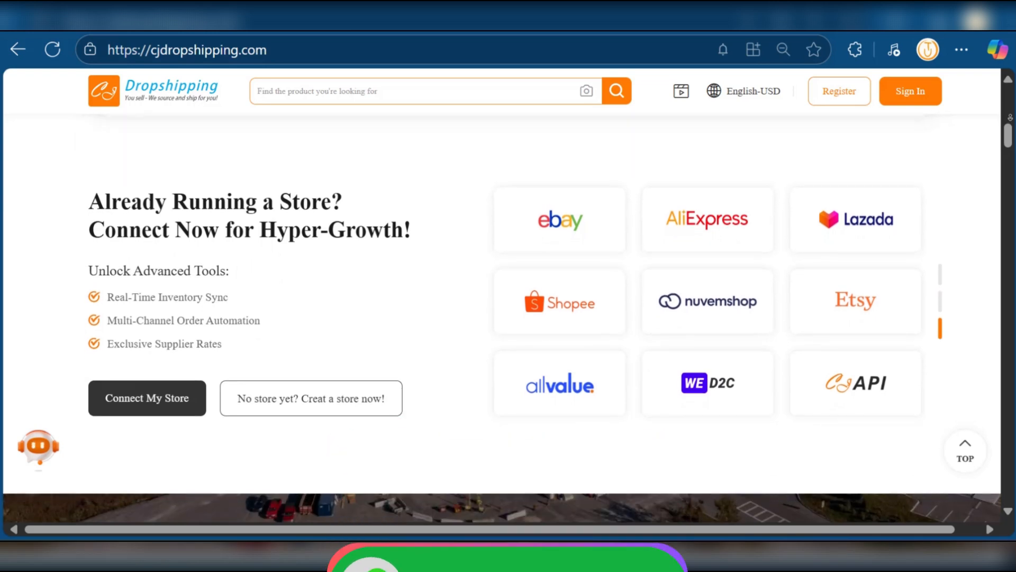
pyautogui.scroll(-1, 508, 317)
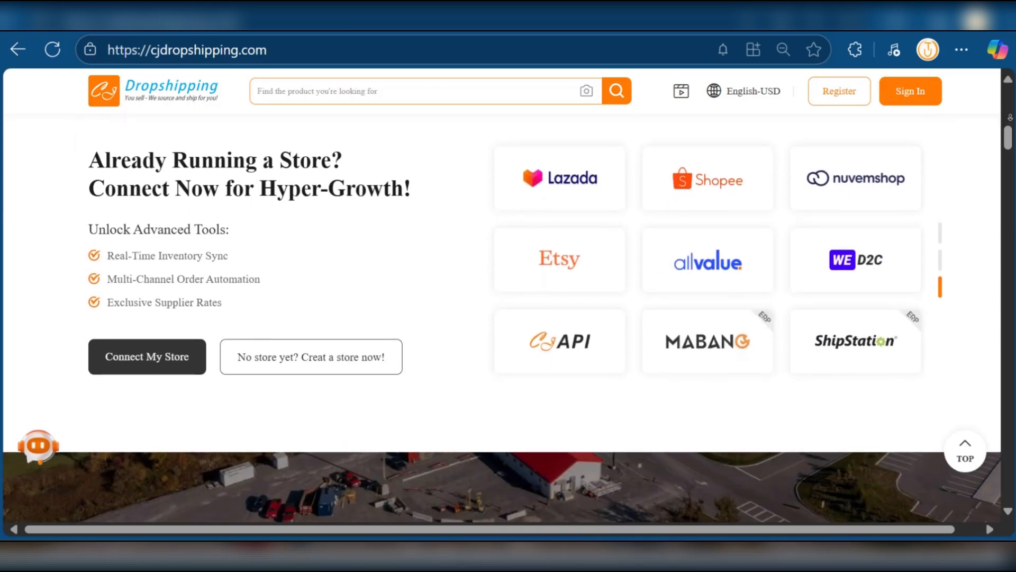
pyautogui.scroll(-1, 508, 317)
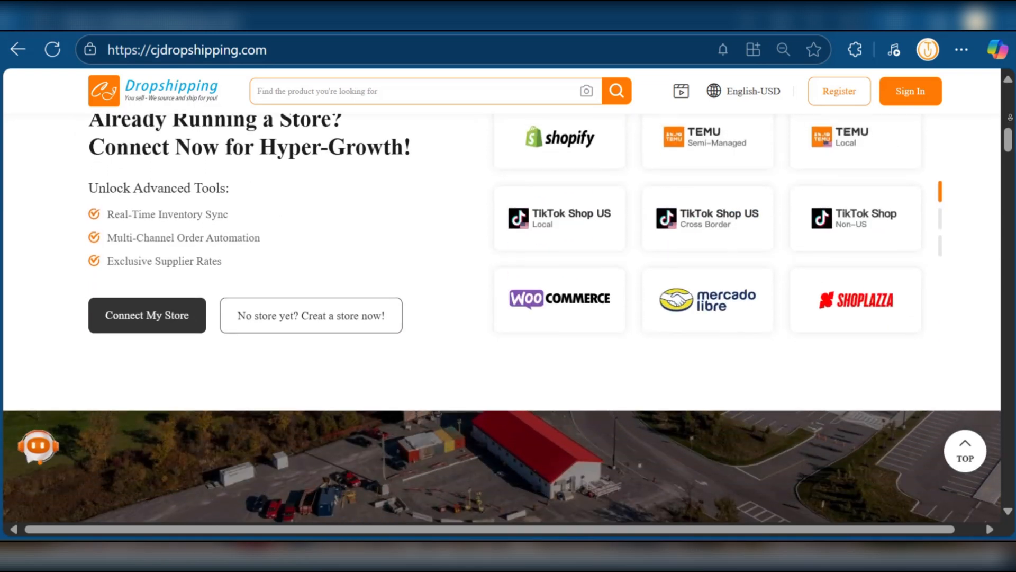
pyautogui.scroll(-1, 509, 317)
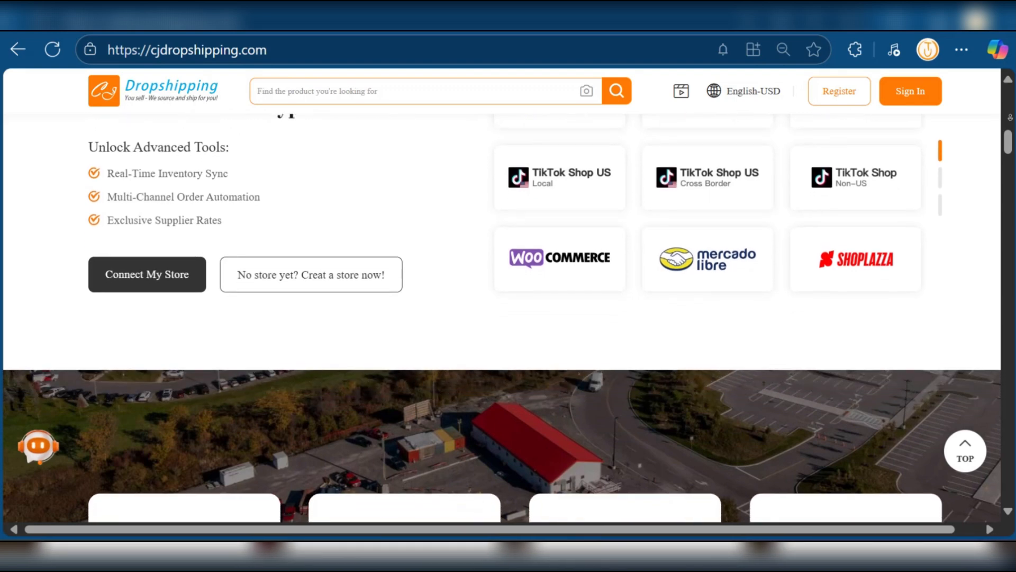
pyautogui.scroll(-1, 508, 318)
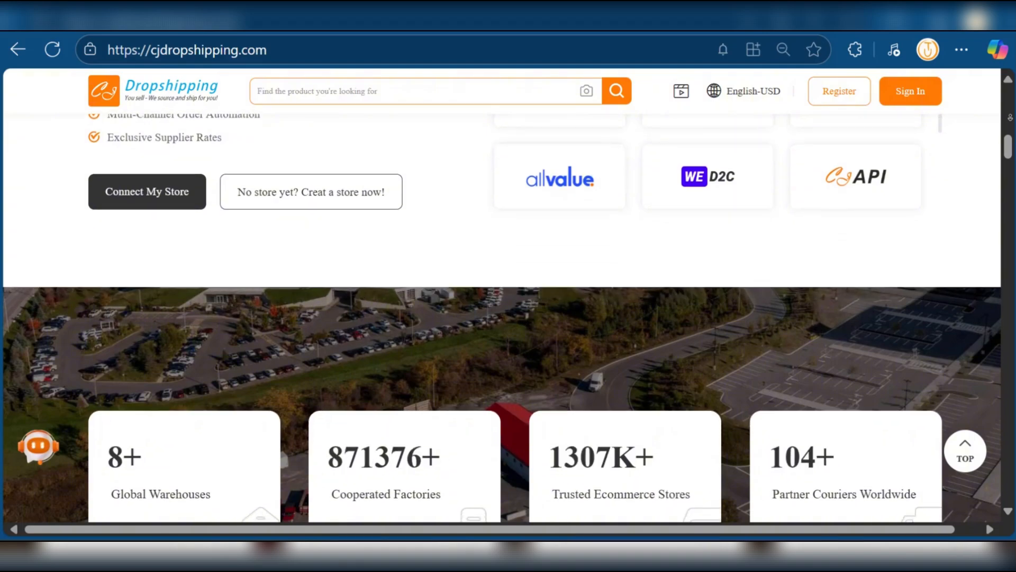
pyautogui.scroll(-5, 506, 363)
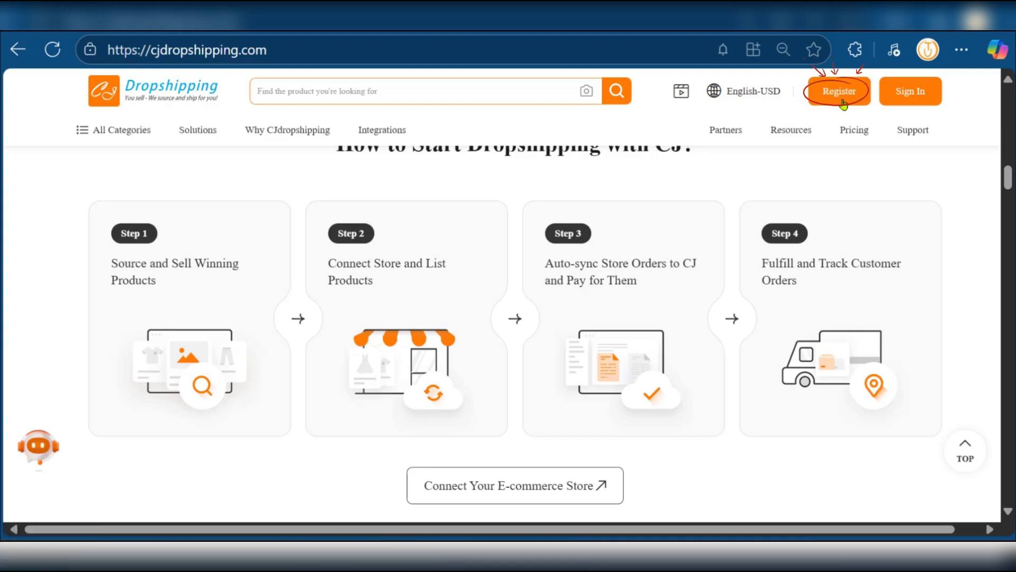
# Step: Register a CJdropshipping account by signing up with Google
pyautogui.click(839, 95)
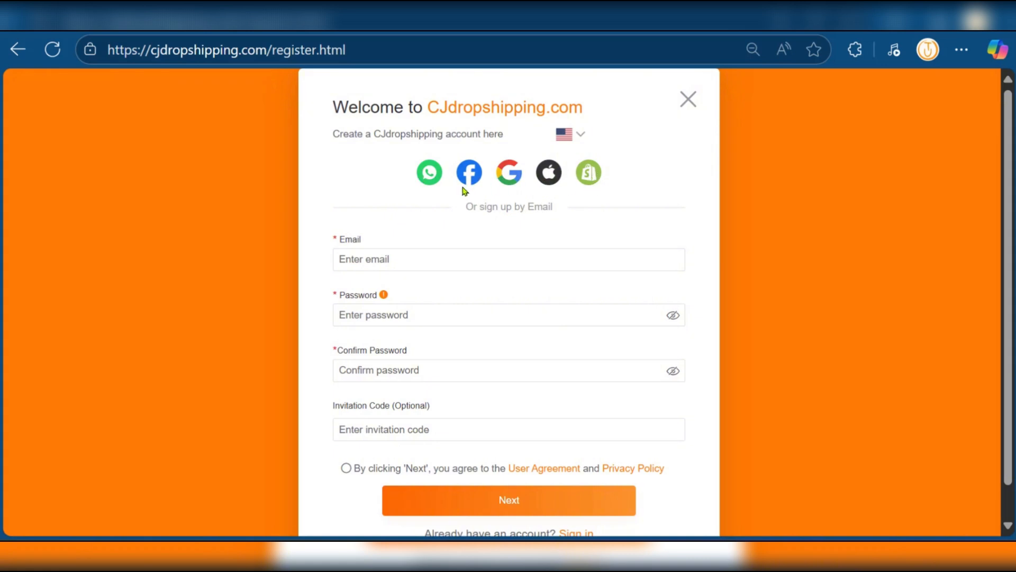
pyautogui.click(504, 178)
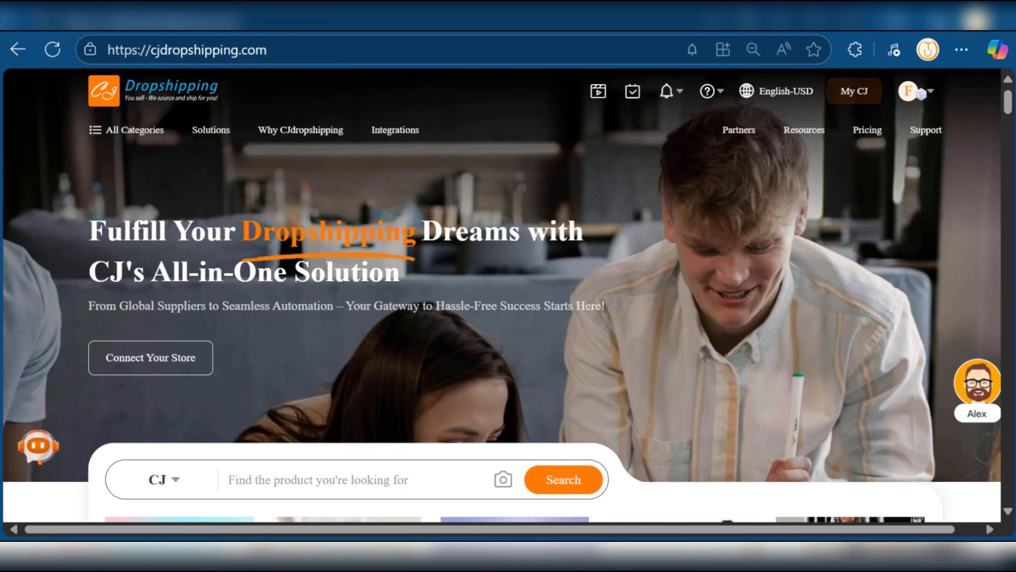
pyautogui.moveTo(919, 91)
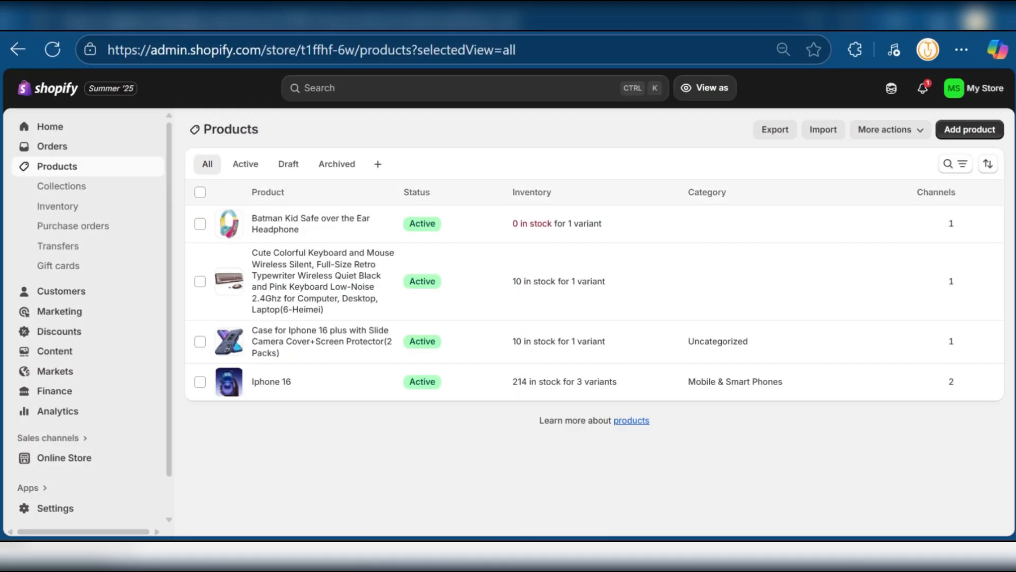
# Step: In the Shopify admin, go to the home page, search the apps for "cj" and open the CJdropshipping: Much Faster listing
pyautogui.click(31, 130)
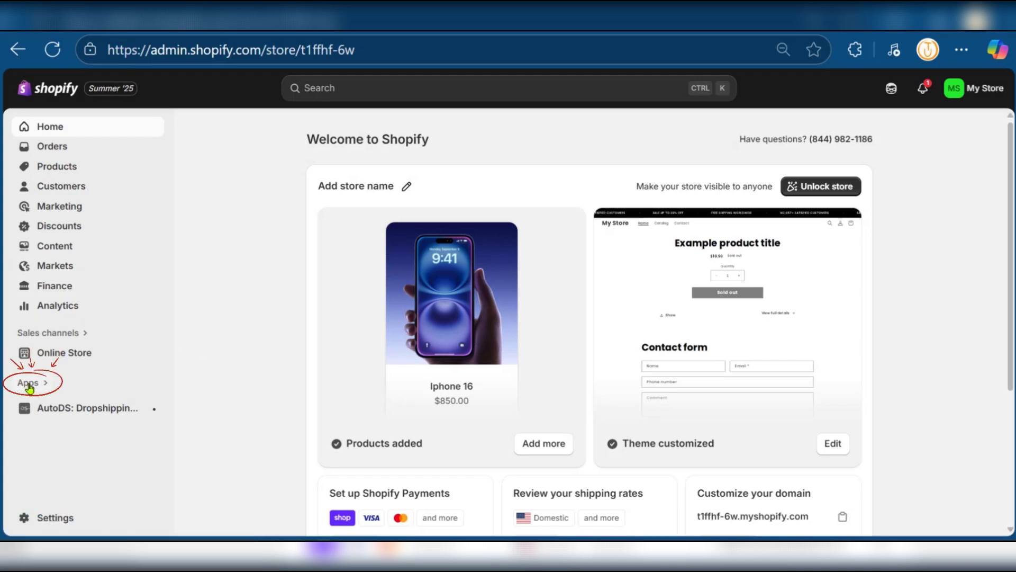
pyautogui.click(46, 384)
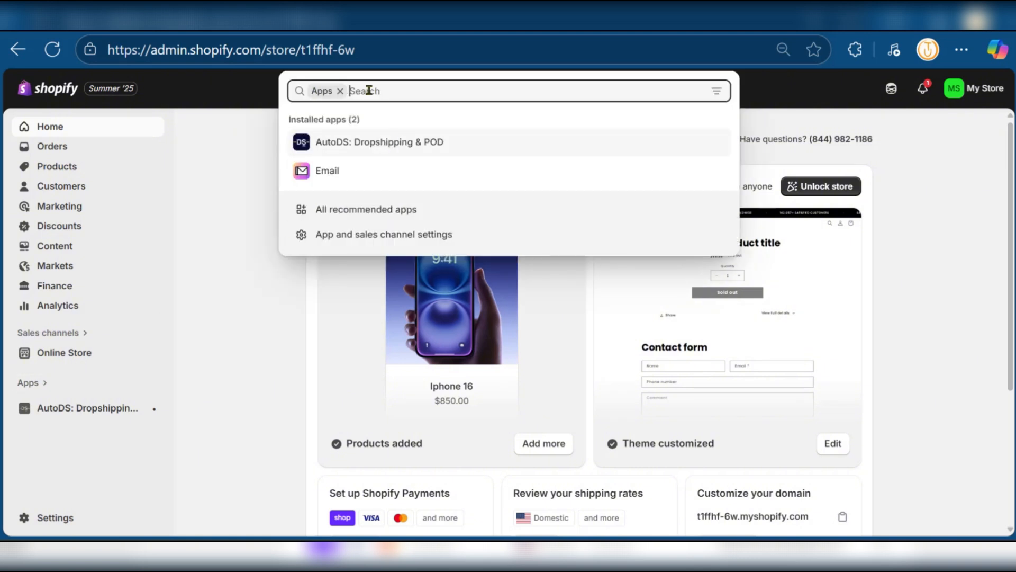
pyautogui.write('cj')
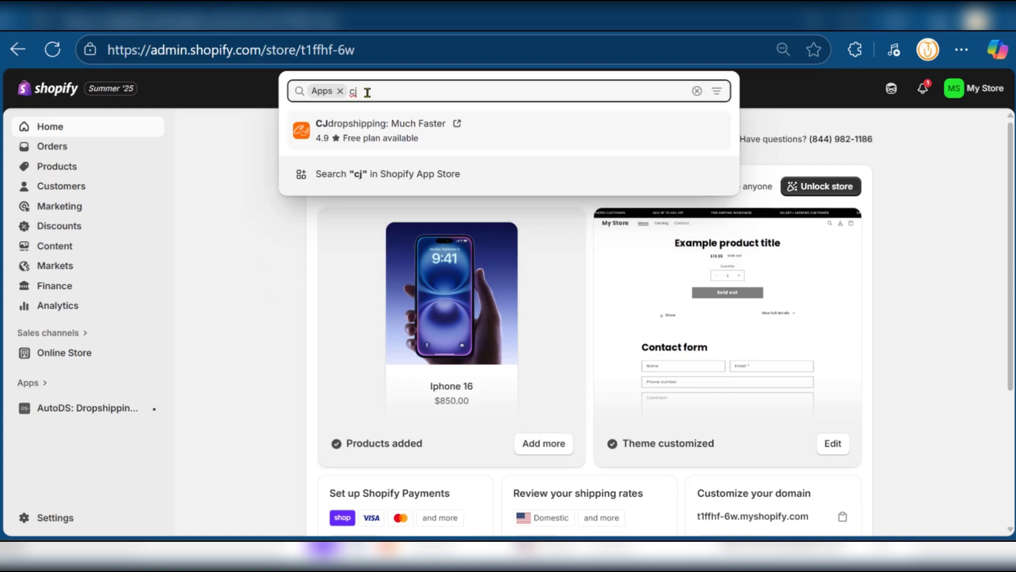
pyautogui.click(404, 136)
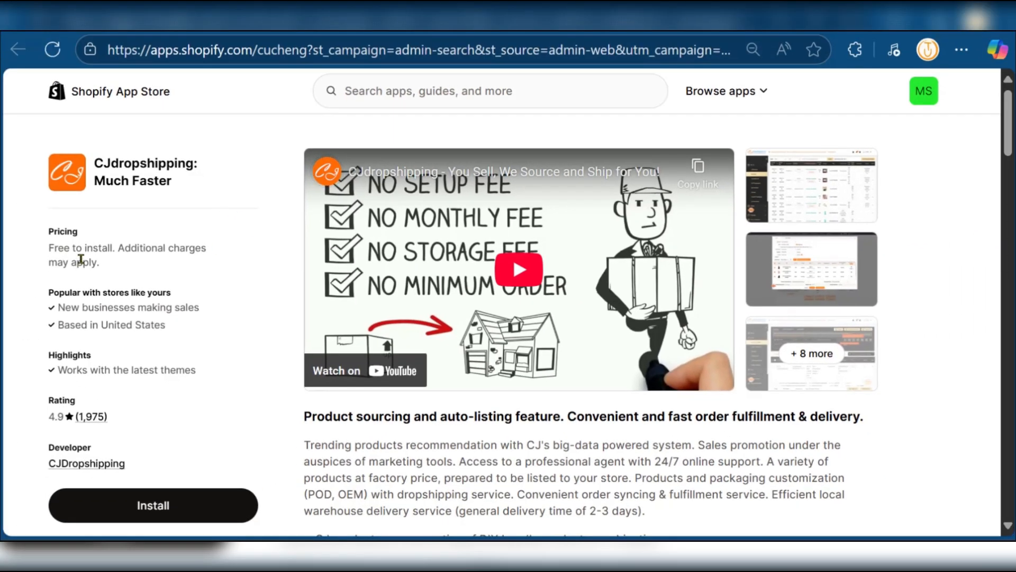
# Step: Review the CJdropshipping app's details and pricing, and start installing it on the Shopify store
pyautogui.scroll(-10, 159, 293)
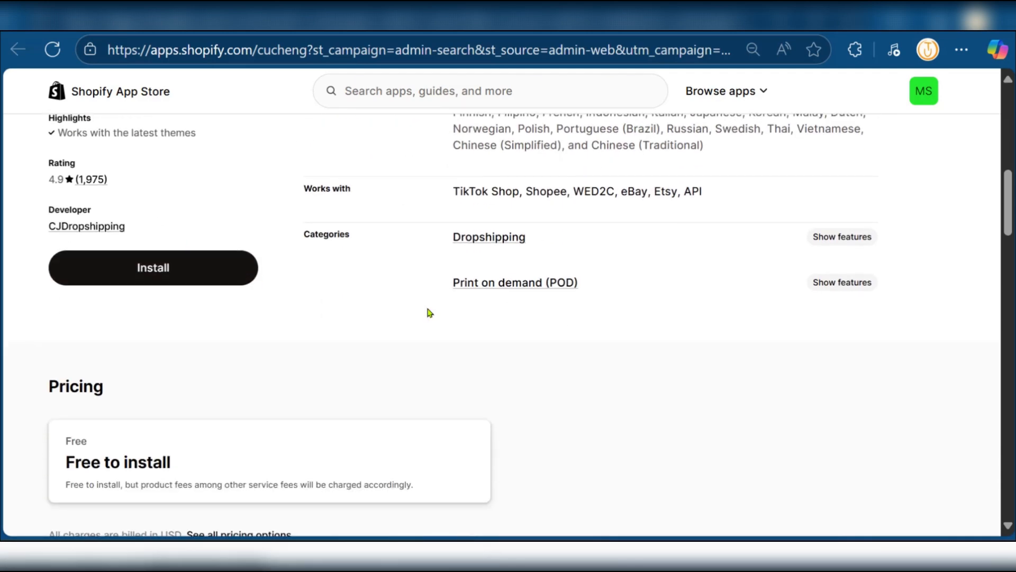
pyautogui.scroll(5, 429, 311)
pyautogui.scroll(2, 429, 312)
pyautogui.scroll(-5, 227, 345)
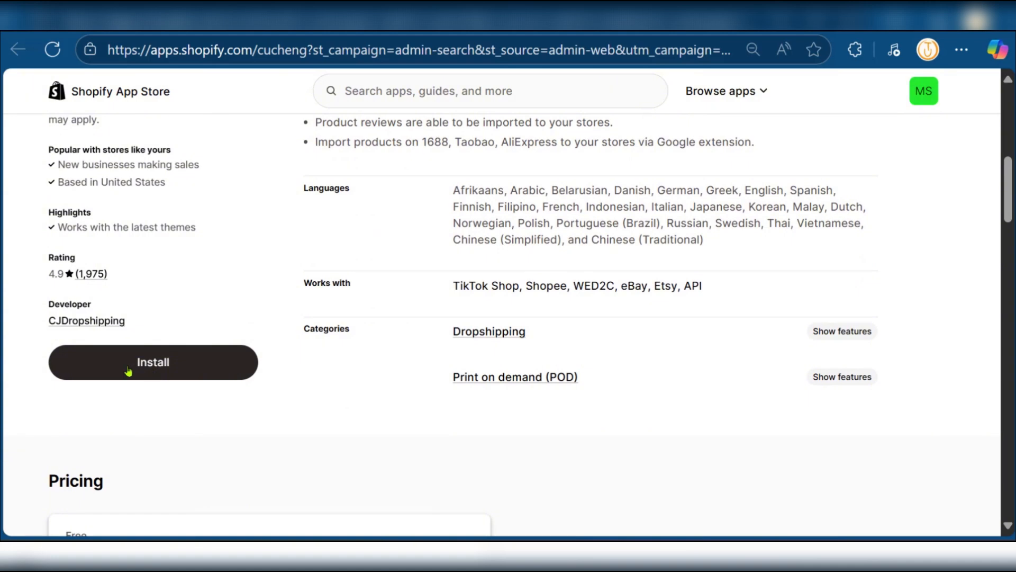
pyautogui.click(123, 364)
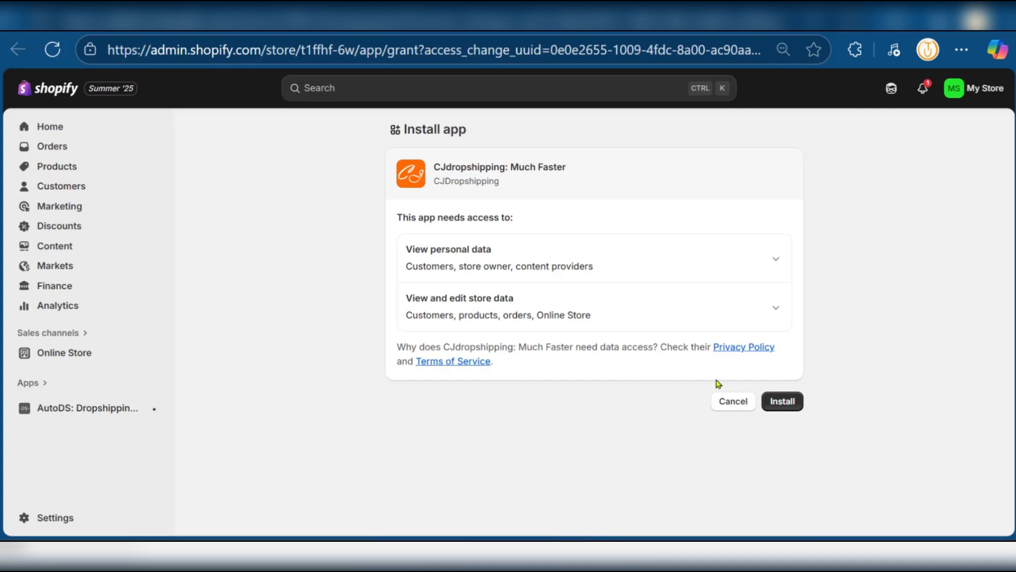
# Step: Expand the app's View and edit store data permissions, review the requested access and collapse them
pyautogui.click(776, 307)
pyautogui.scroll(-1, 652, 392)
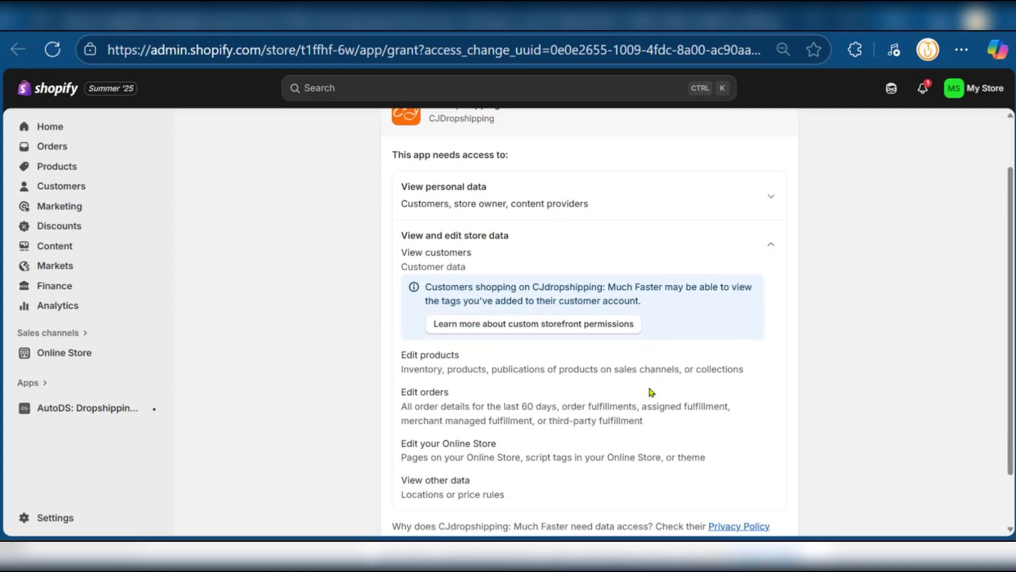
pyautogui.scroll(-1, 652, 390)
pyautogui.scroll(3, 794, 319)
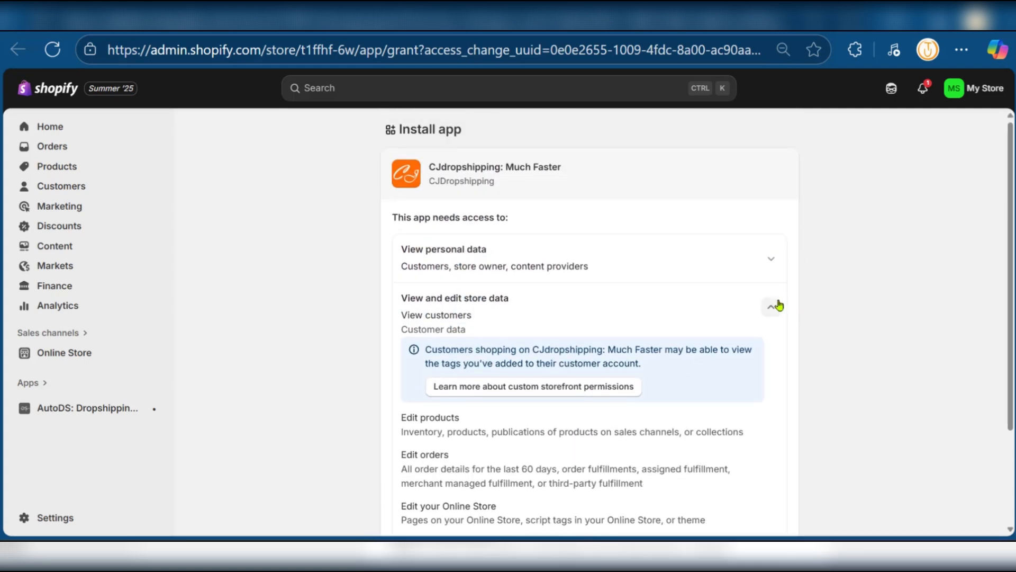
pyautogui.click(771, 309)
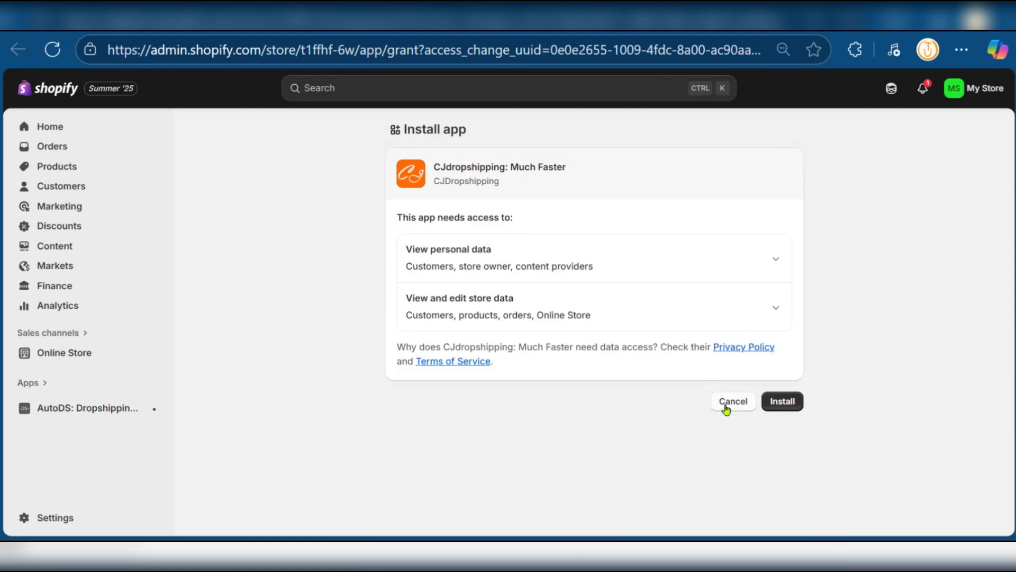
# Step: Confirm the app installation, agree to the Store Authorization Agreement and authorize the store with the already logged-in CJ account
pyautogui.click(779, 405)
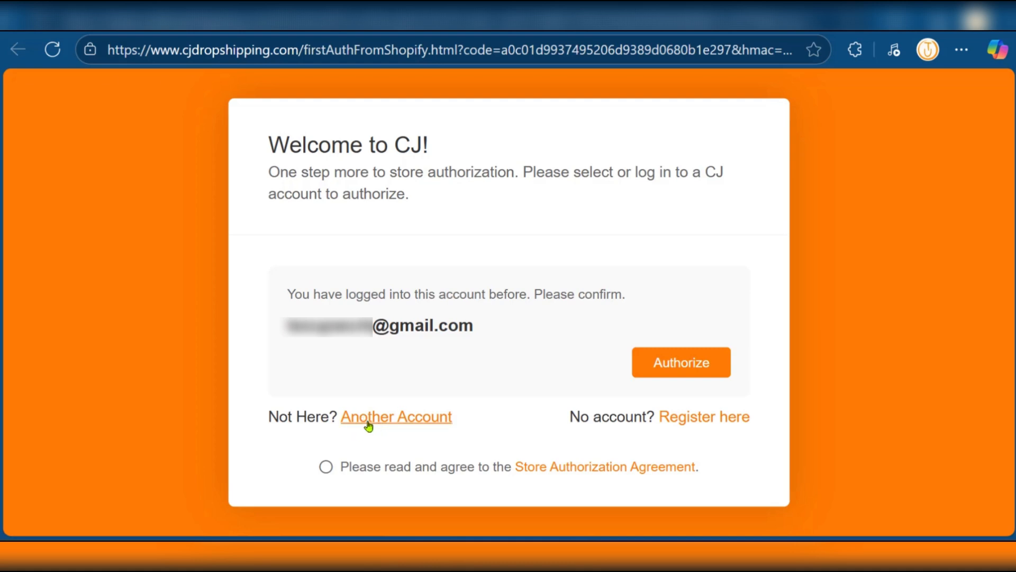
pyautogui.click(325, 468)
pyautogui.click(665, 369)
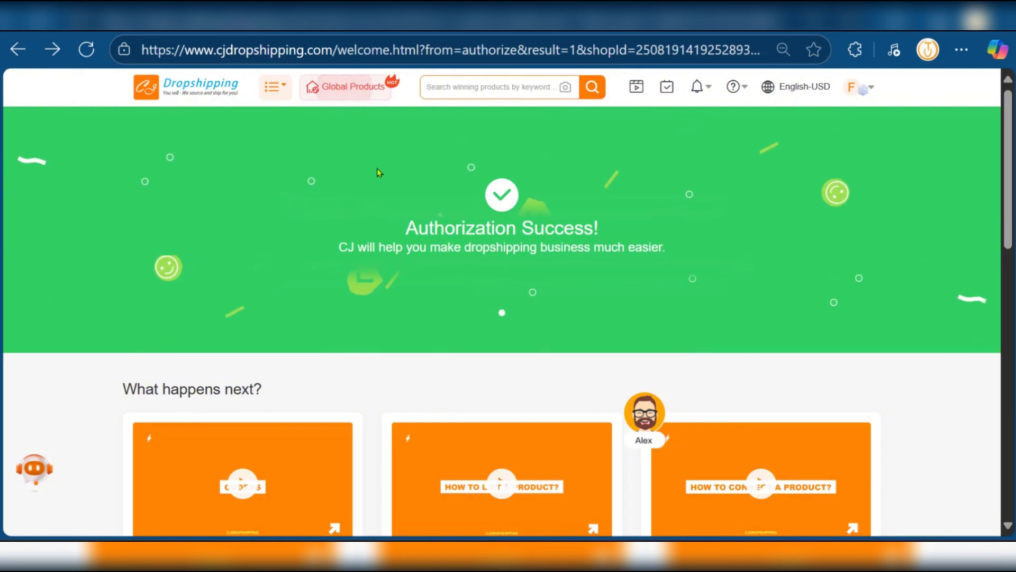
# Step: Open the CJ account dashboard and look through its navigation sections for Products, Orders, Service, Authorization and My CJ
pyautogui.moveTo(857, 87)
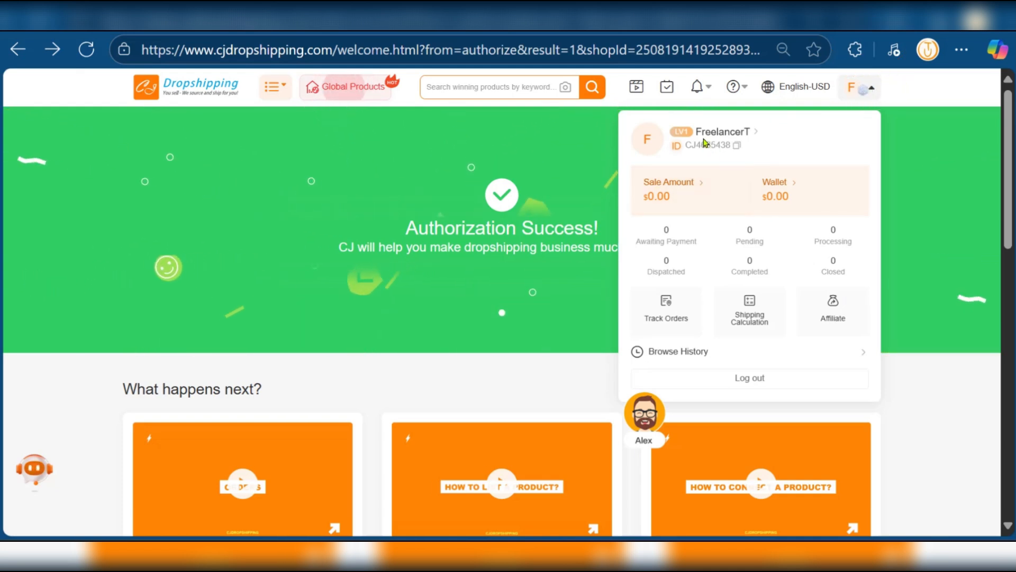
pyautogui.click(757, 131)
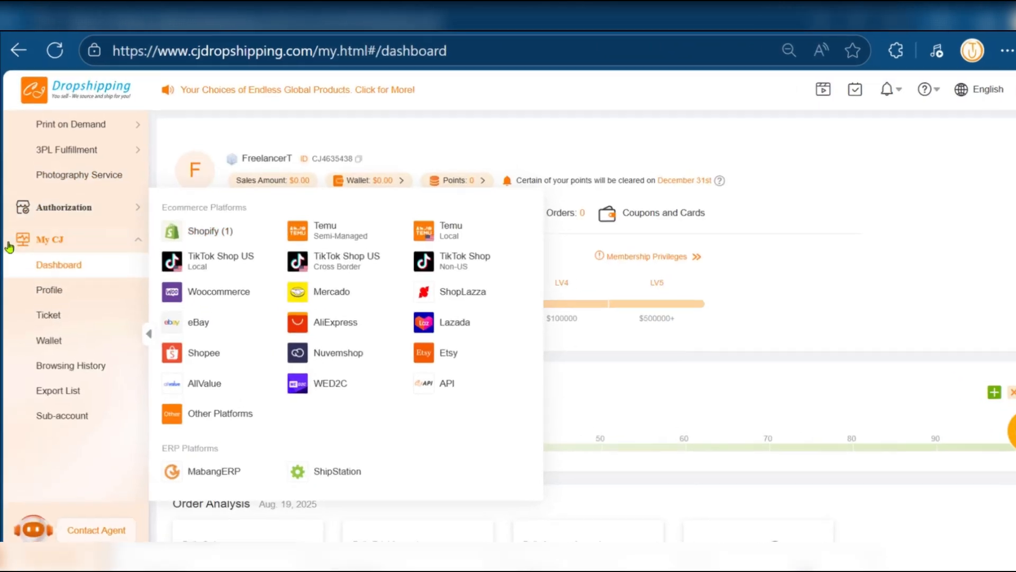
pyautogui.scroll(5, 9, 247)
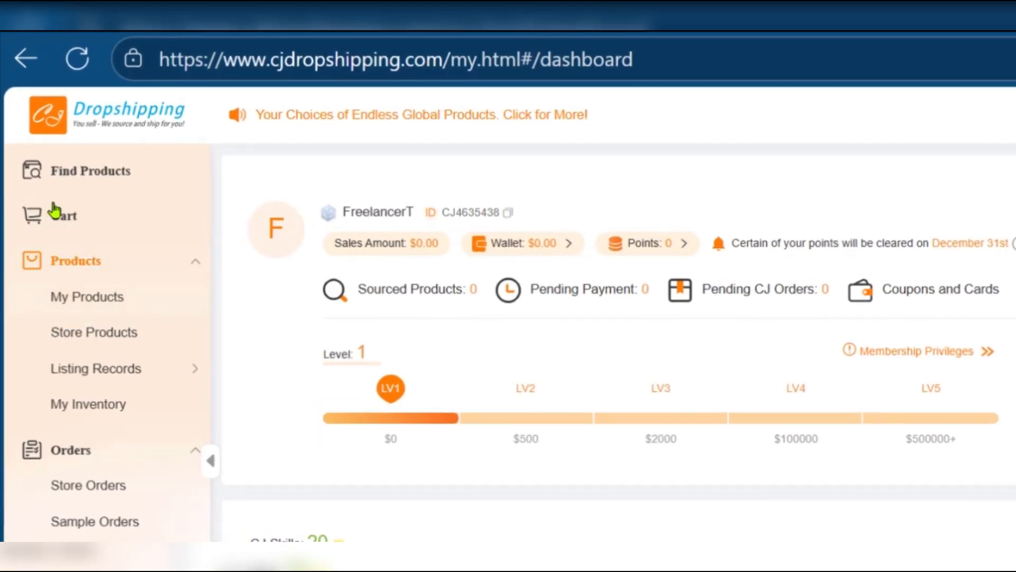
pyautogui.scroll(-9, 68, 339)
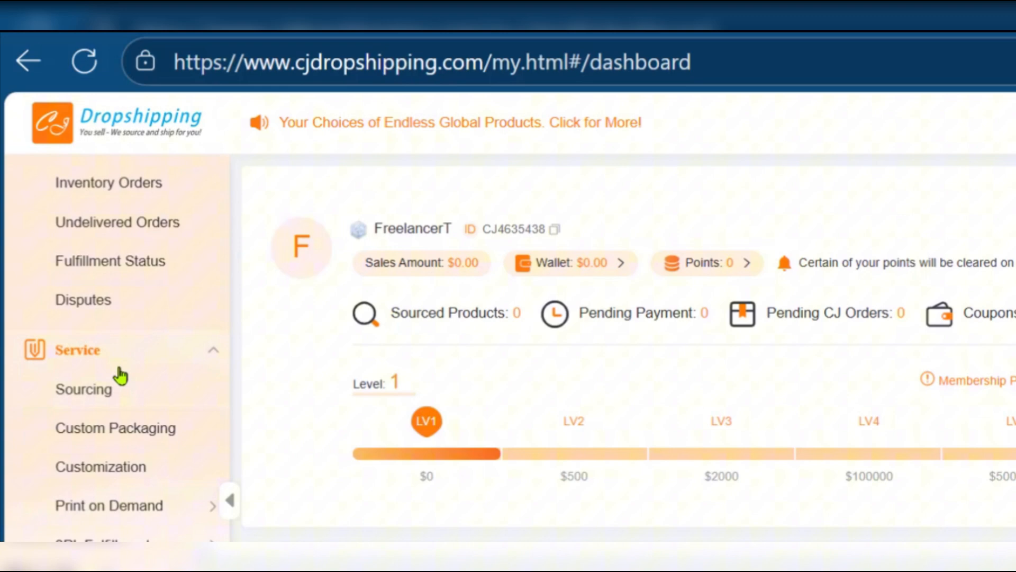
pyautogui.scroll(-5, 120, 375)
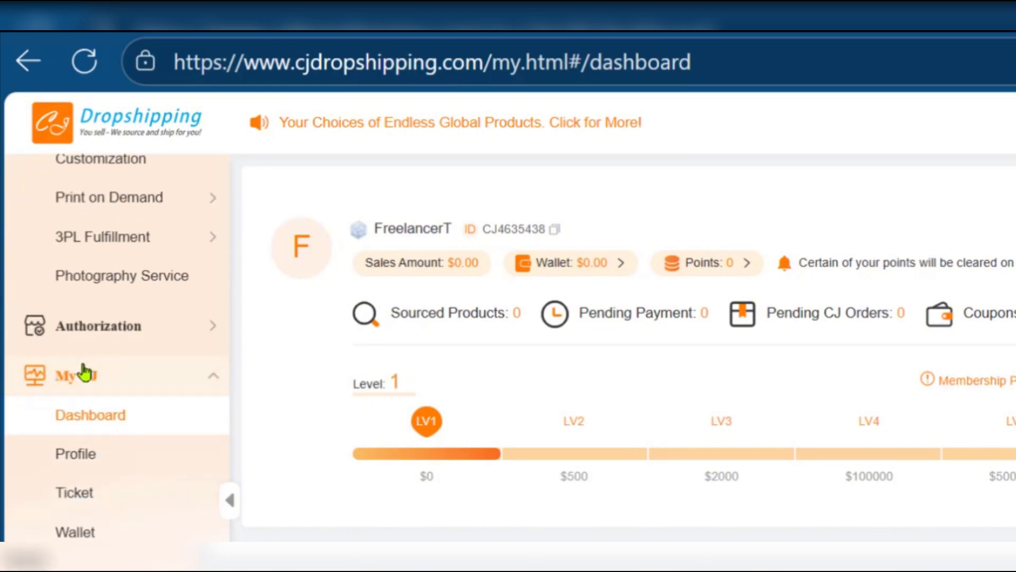
# Step: Open the Shopify store authorizations and check the connected store's status and inventory sync setting
pyautogui.moveTo(107, 333)
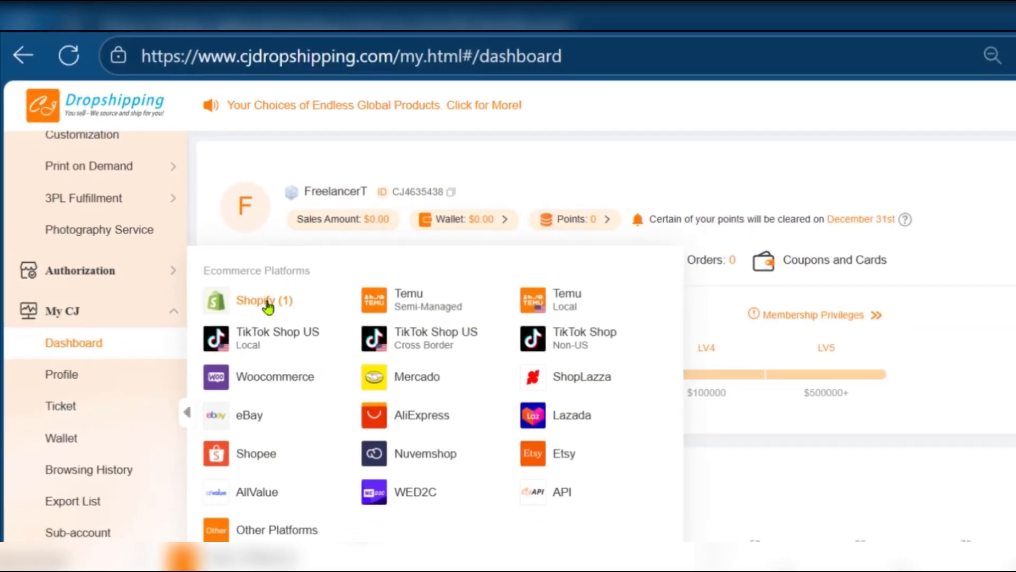
pyautogui.click(317, 354)
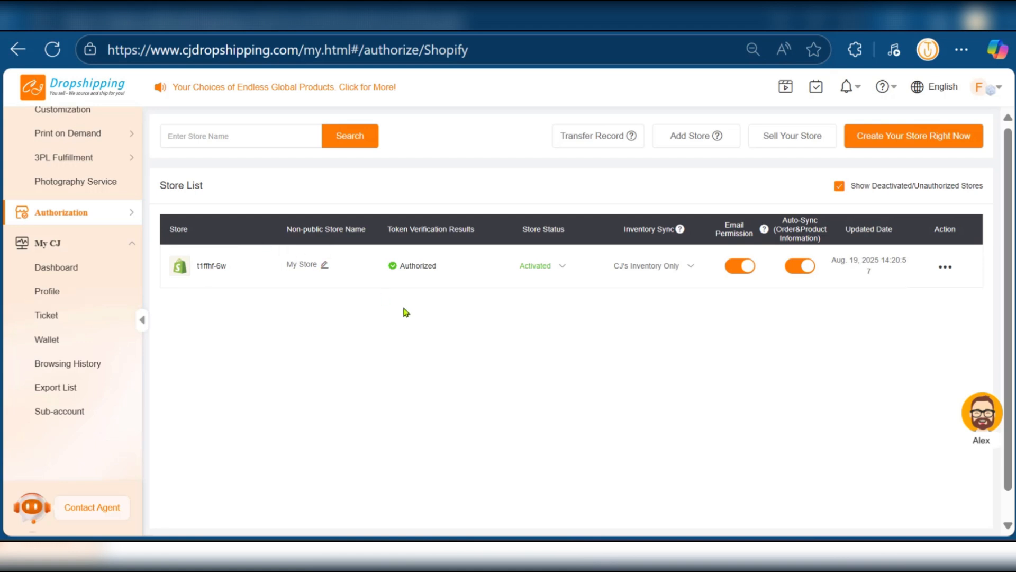
pyautogui.click(530, 267)
pyautogui.click(643, 266)
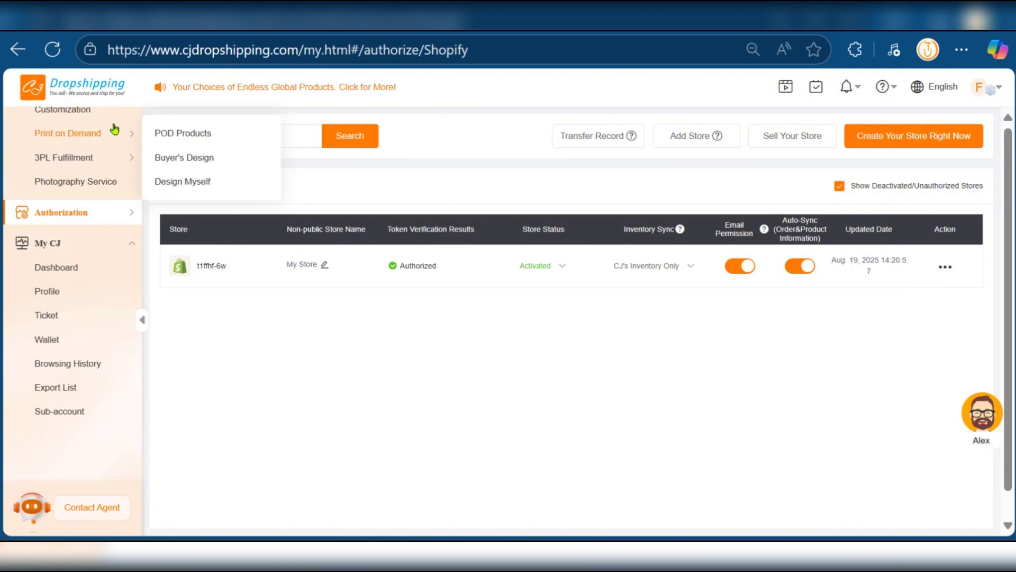
# Step: Go to the product marketplace home page and open the Mobile Phones category under Phones & Accessories
pyautogui.click(69, 86)
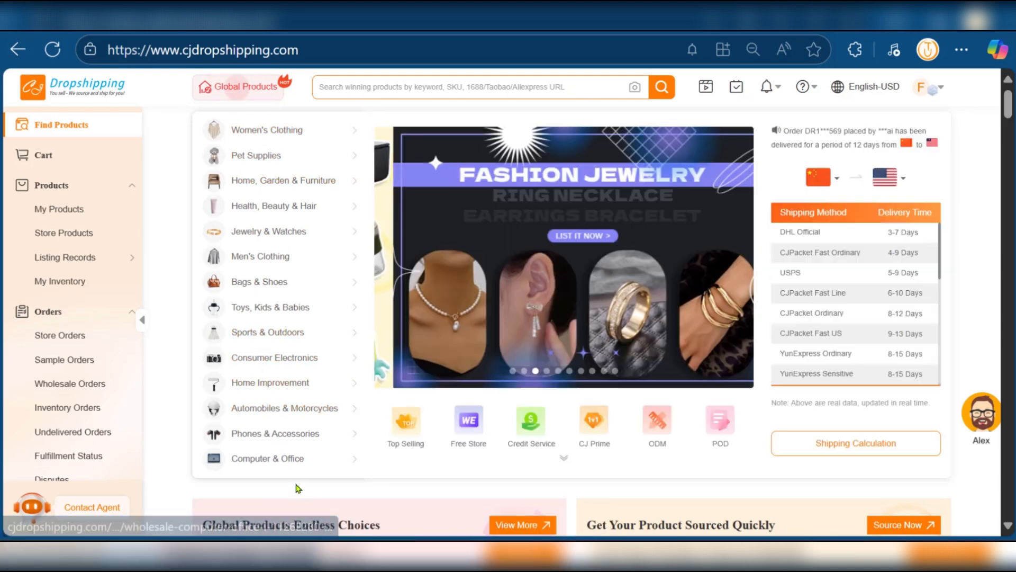
pyautogui.moveTo(270, 438)
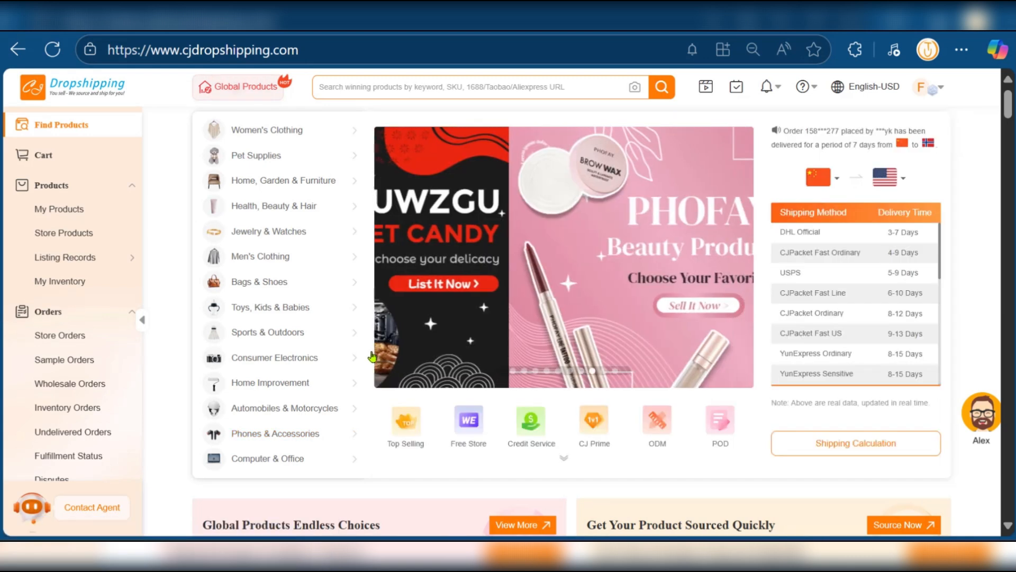
pyautogui.moveTo(293, 466)
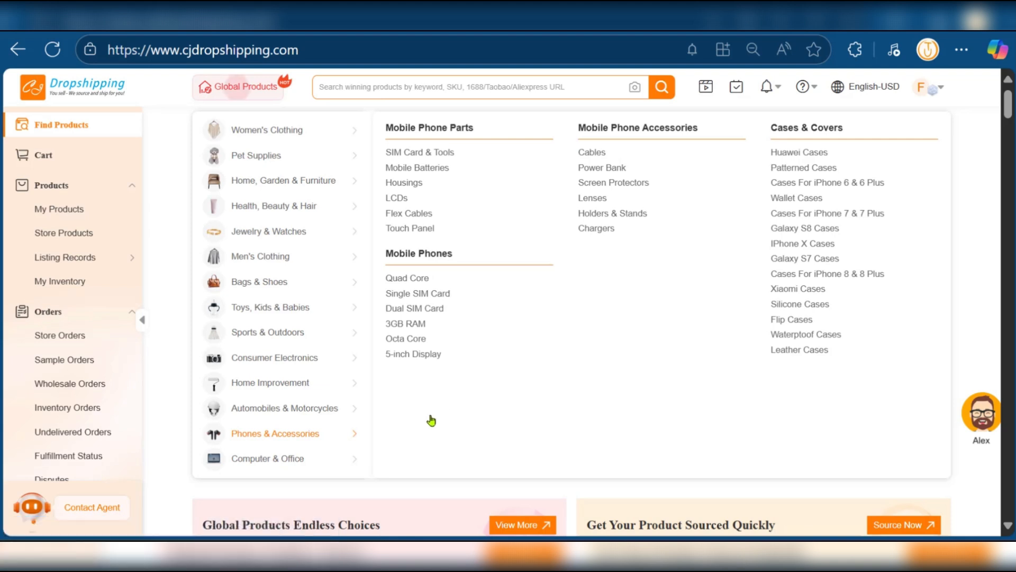
pyautogui.click(412, 257)
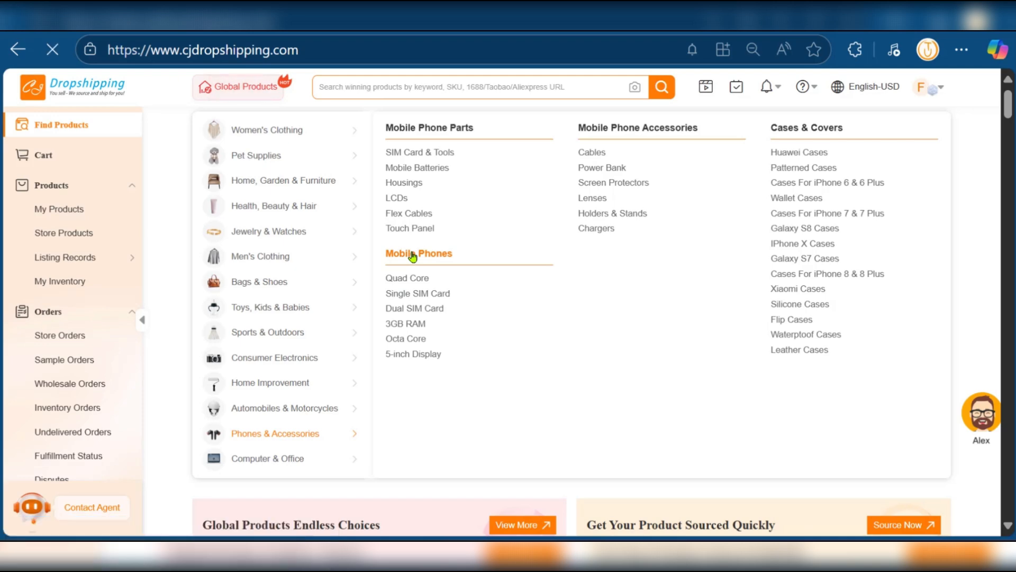
# Step: Examine the Mobile Phones filters for shipping country, inventory, self-pickup, product type and price range
pyautogui.moveTo(320, 141)
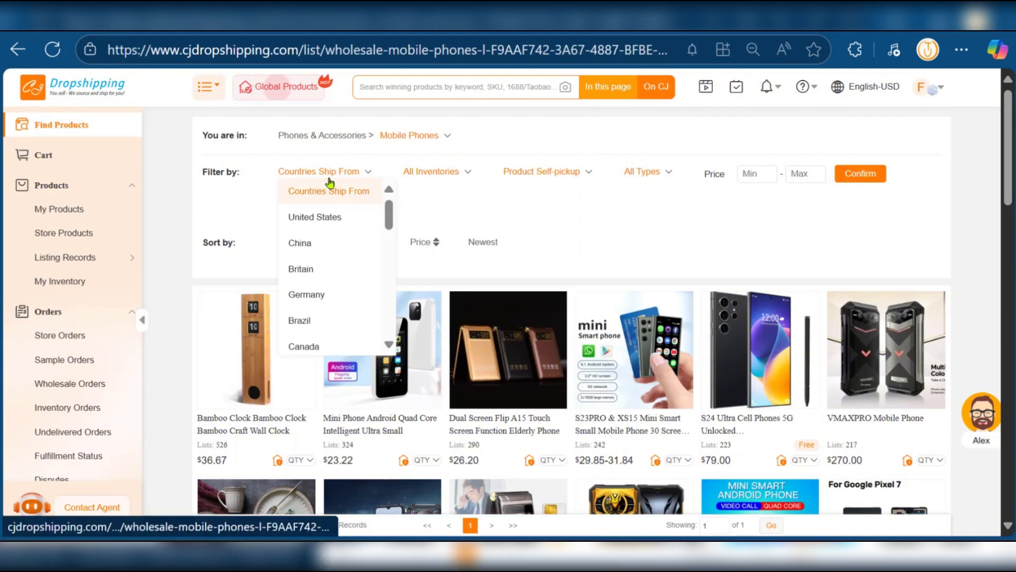
pyautogui.moveTo(451, 177)
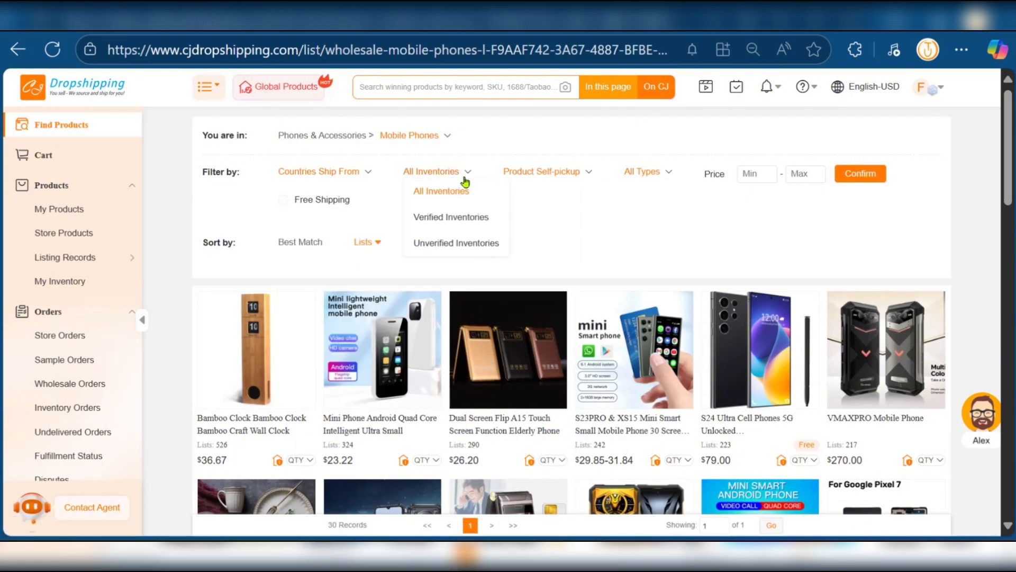
pyautogui.moveTo(543, 180)
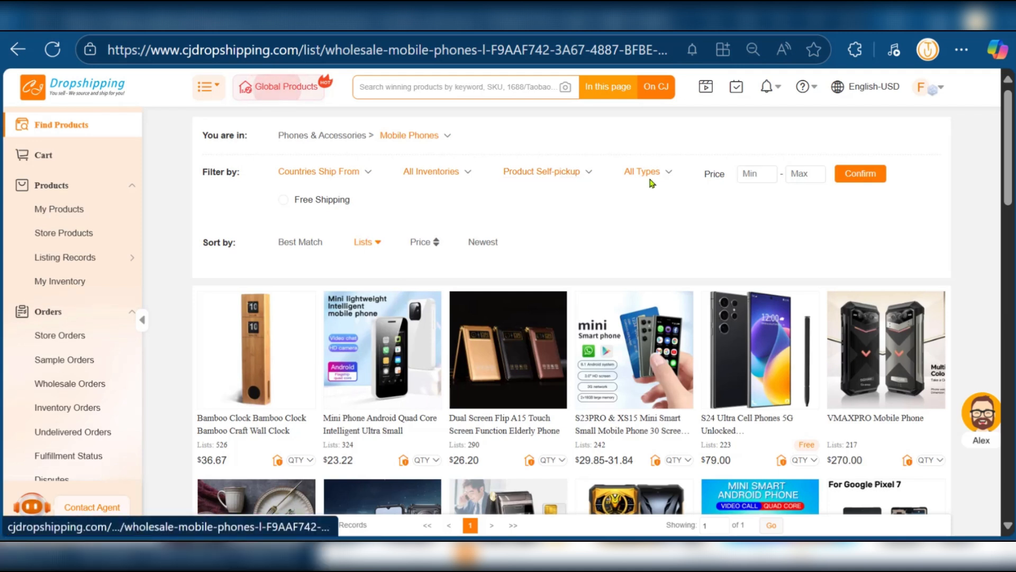
pyautogui.moveTo(647, 173)
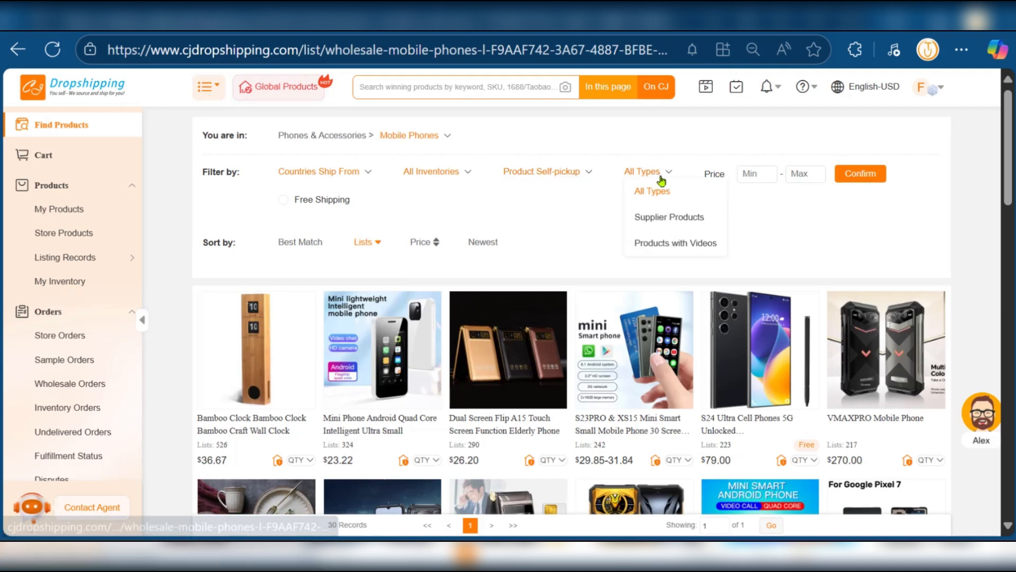
pyautogui.click(669, 243)
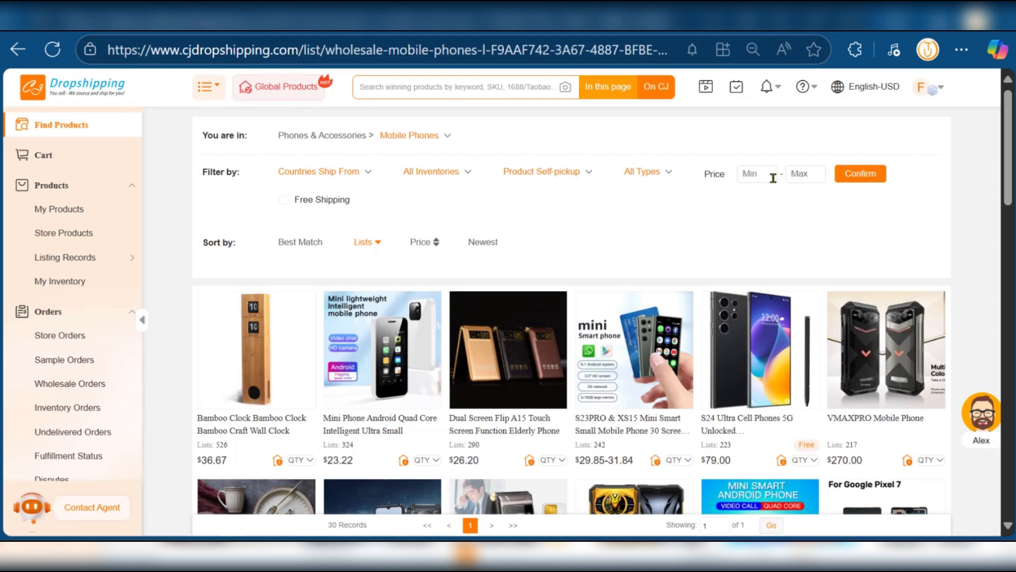
pyautogui.click(862, 180)
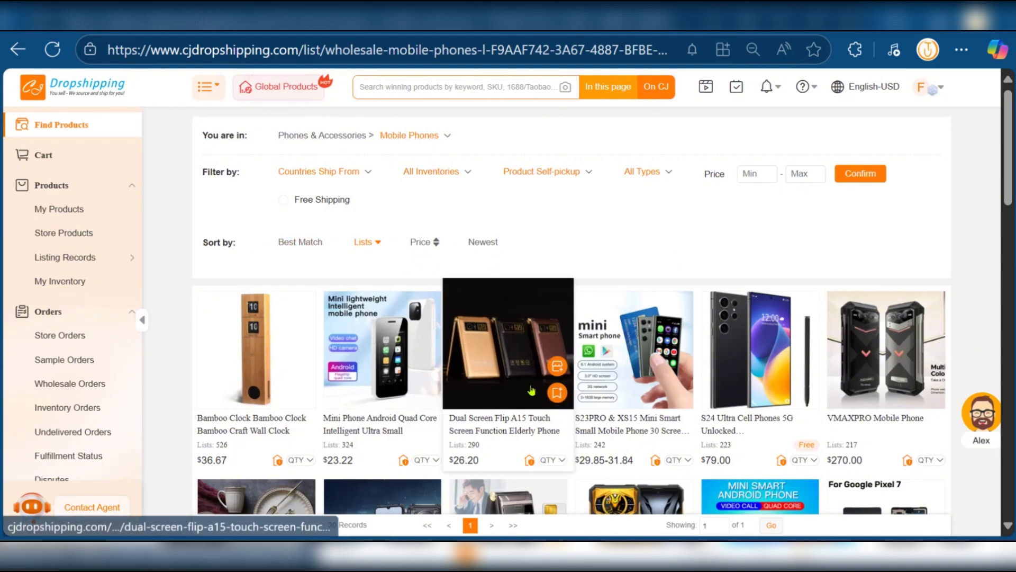
# Step: Browse the Mobile Phones listings, open the TCL 10 Pro Original LCD Touch Display Screen product and view its images
pyautogui.scroll(-6, 532, 390)
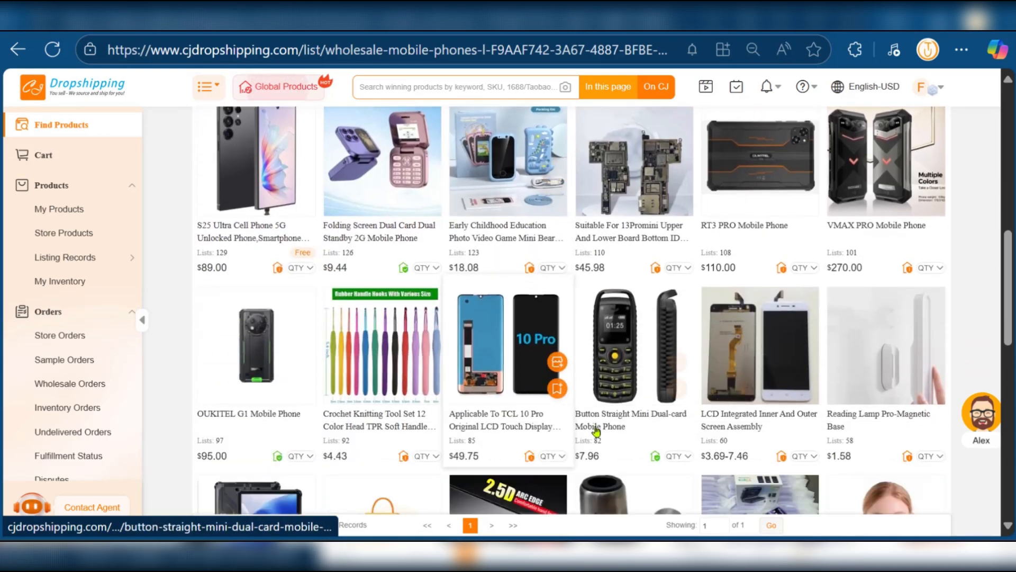
pyautogui.scroll(-3, 596, 432)
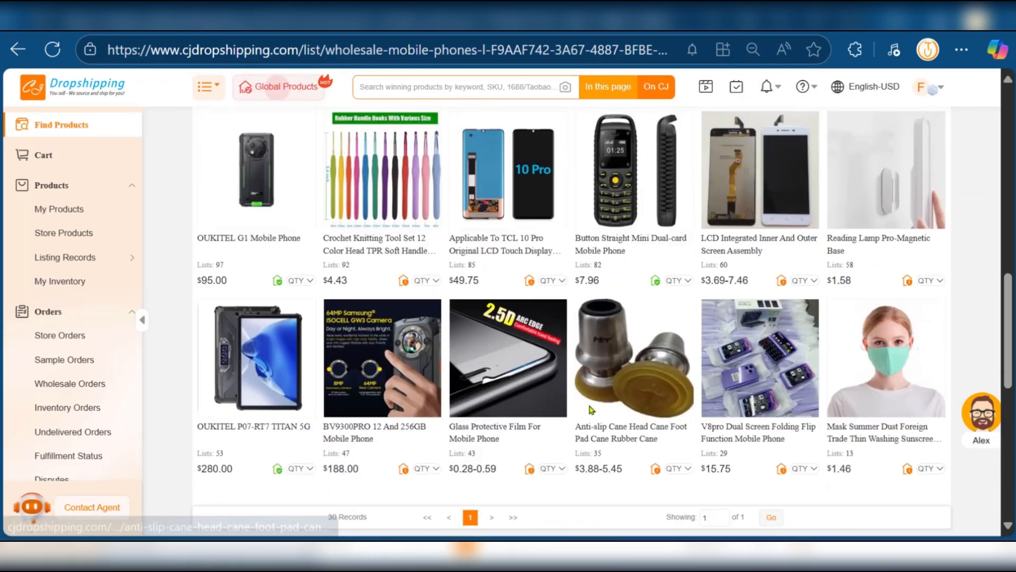
pyautogui.scroll(2, 591, 409)
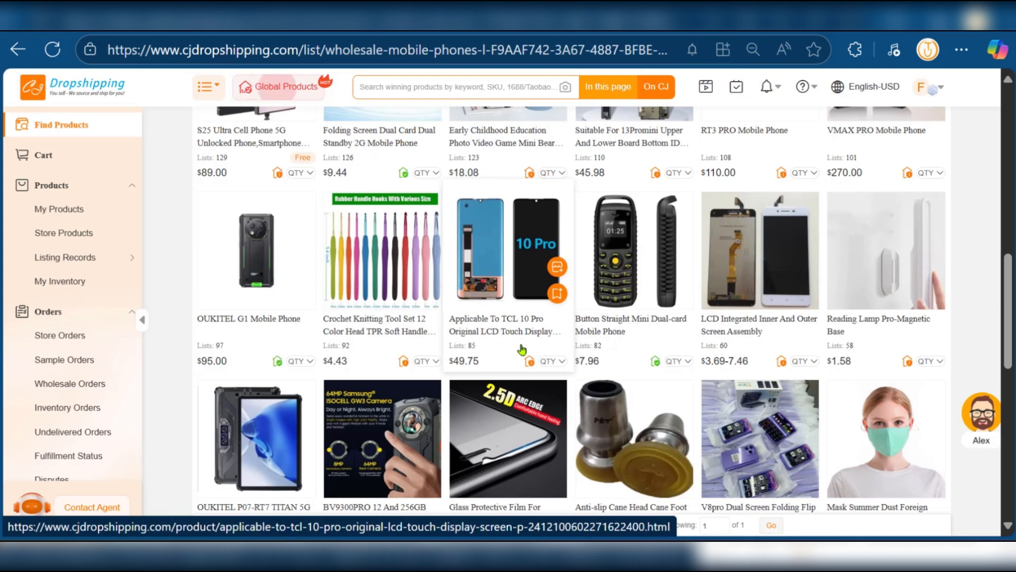
pyautogui.click(492, 323)
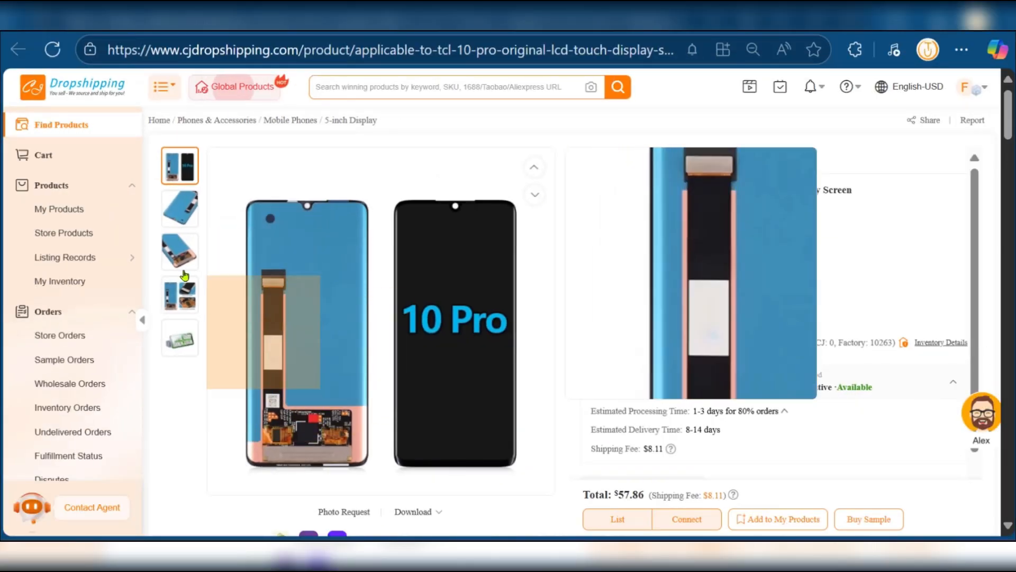
pyautogui.click(180, 294)
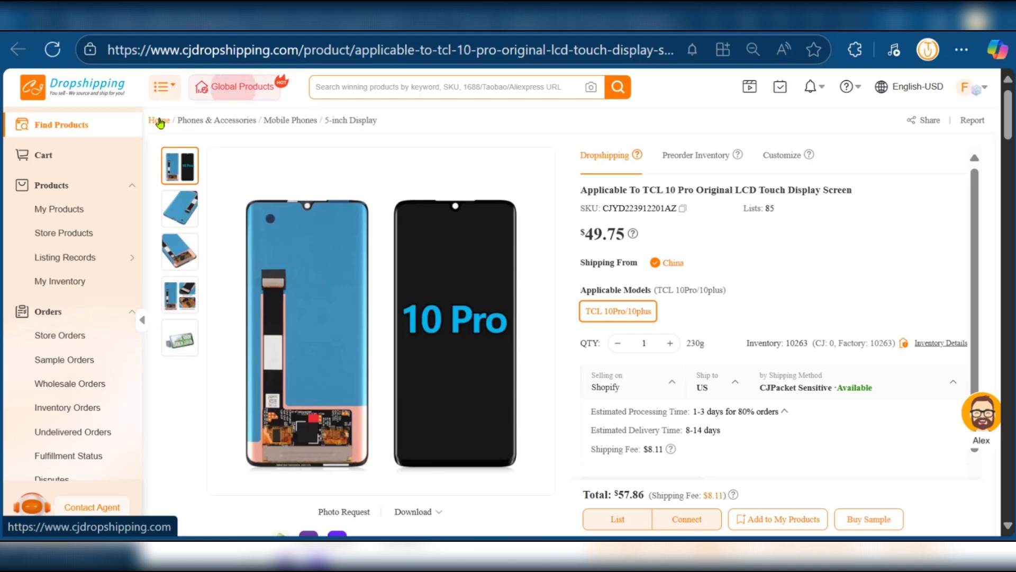
# Step: Return to the marketplace home page and search for "Power Bank PD 30w"
pyautogui.click(160, 121)
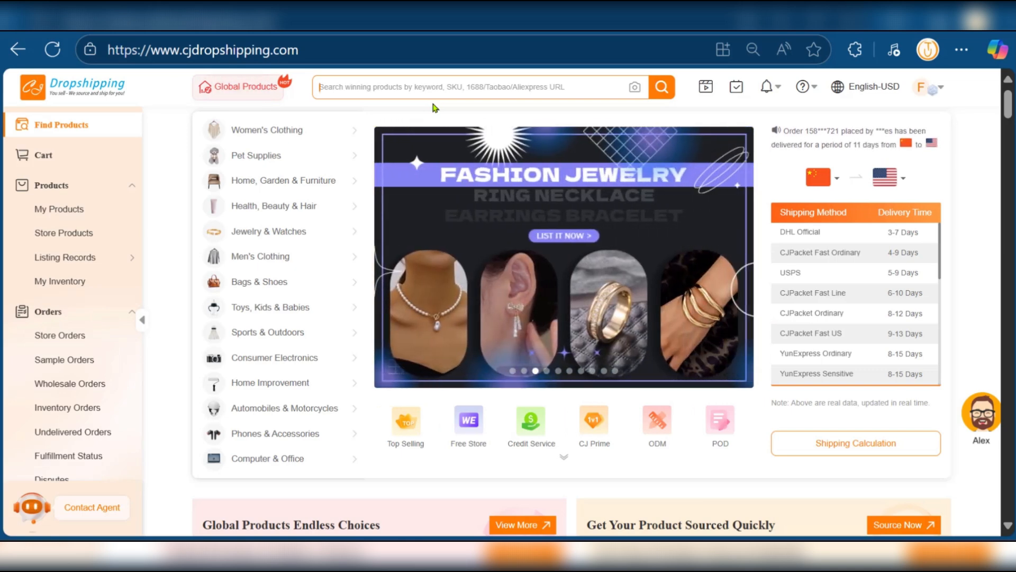
pyautogui.write('Powe')
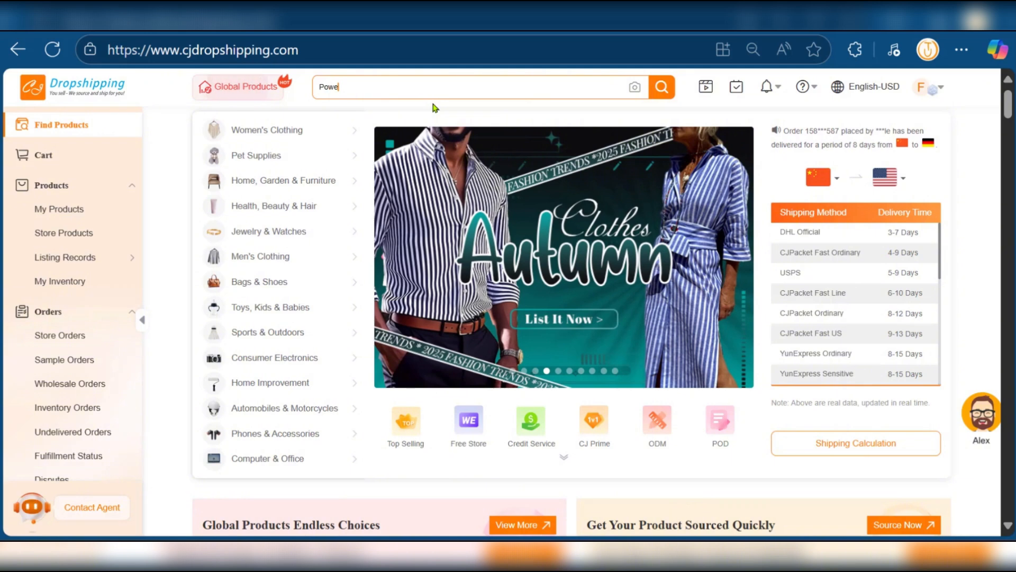
pyautogui.write('r Bank PD')
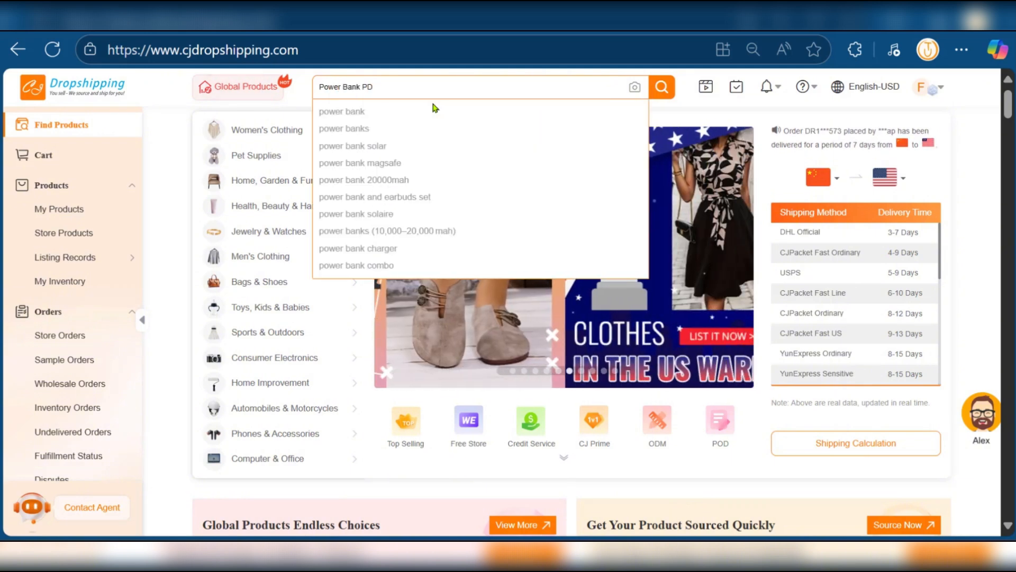
pyautogui.write(' 30w')
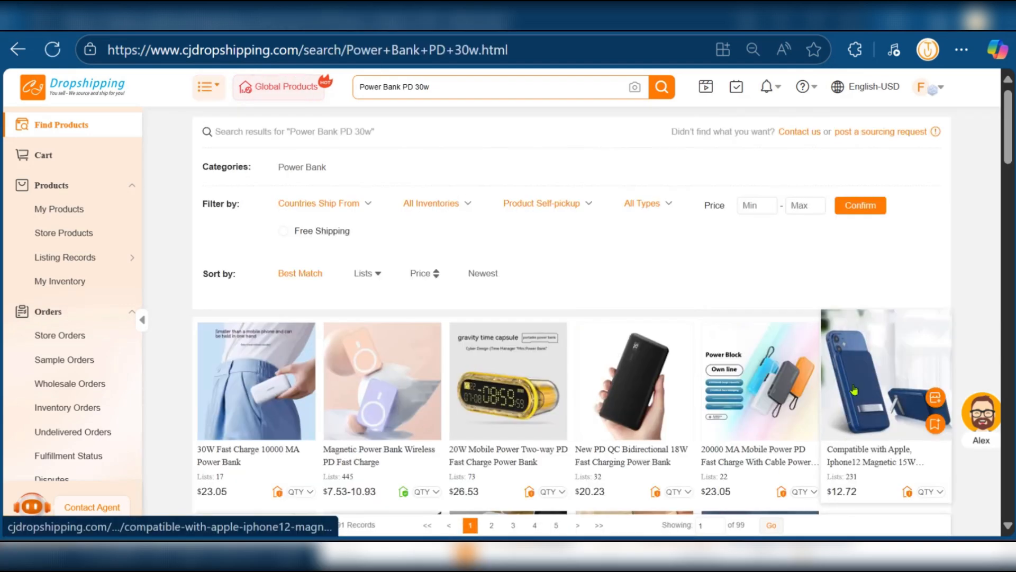
# Step: Open the Iphone12 Magnetic 15W Wireless Power Bank result in a new tab and view its page alongside the TCL display product
pyautogui.rightClick(875, 386)
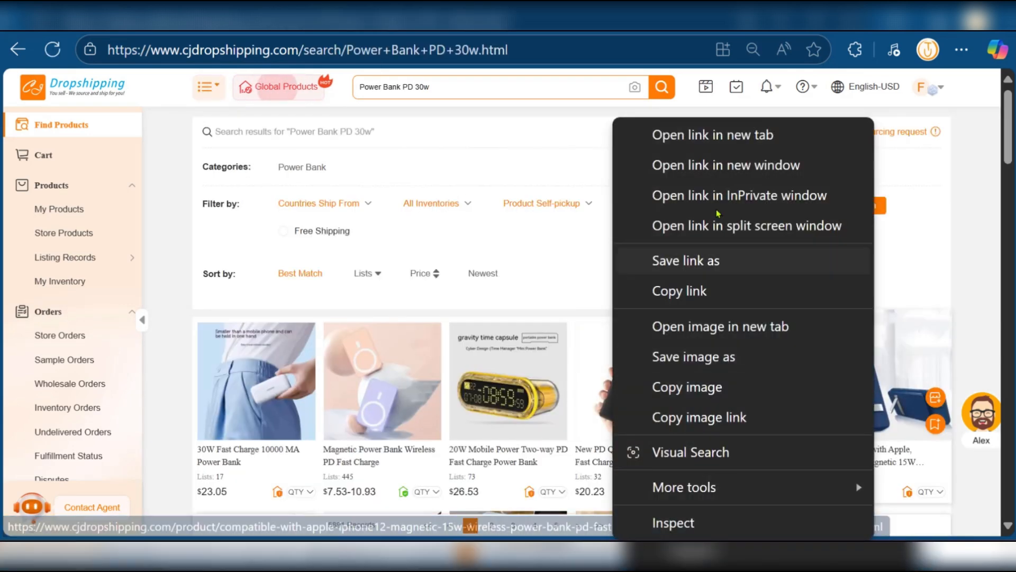
pyautogui.click(696, 136)
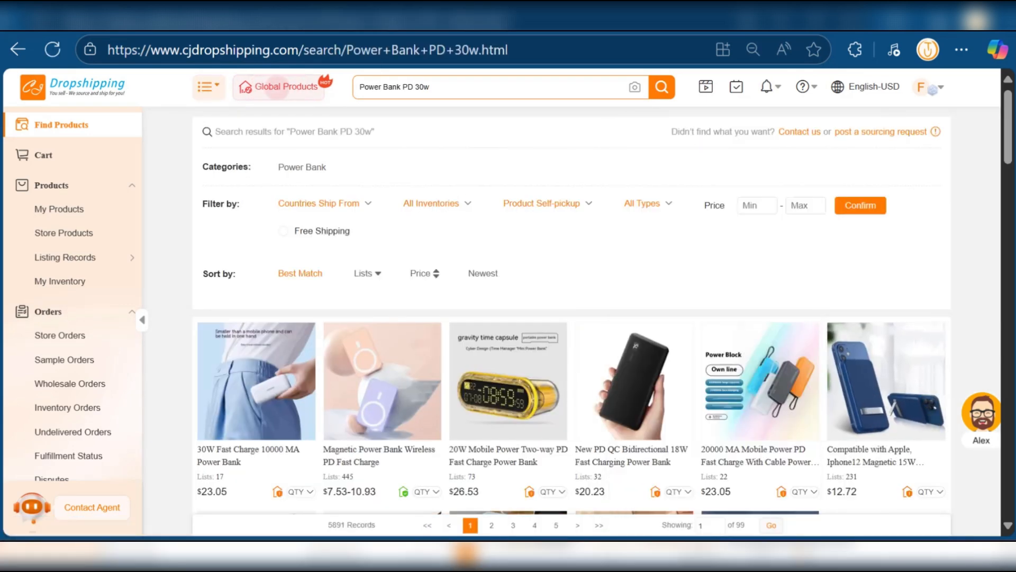
pyautogui.click(18, 51)
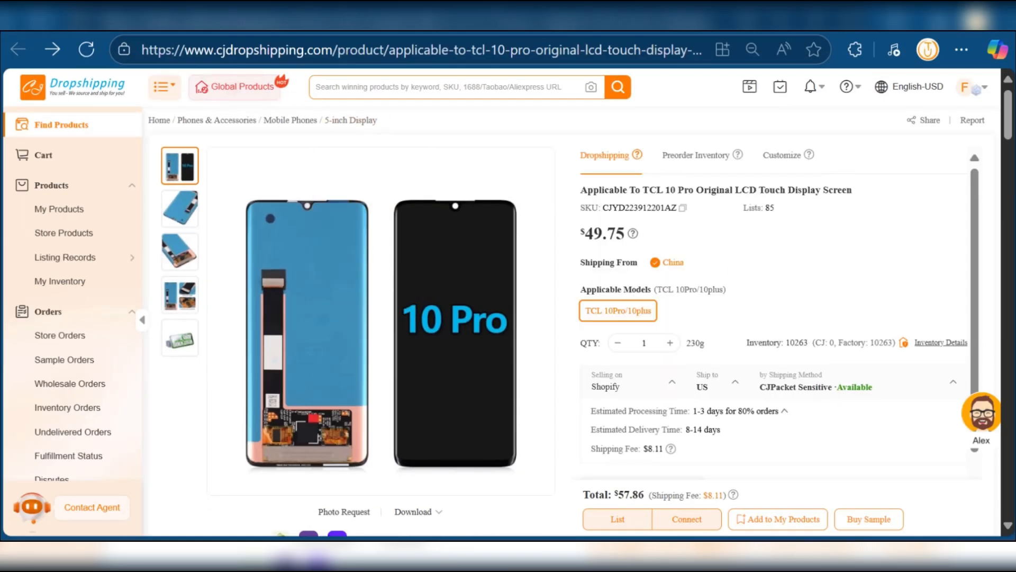
pyautogui.hotkey('ctrl', 'Tab')
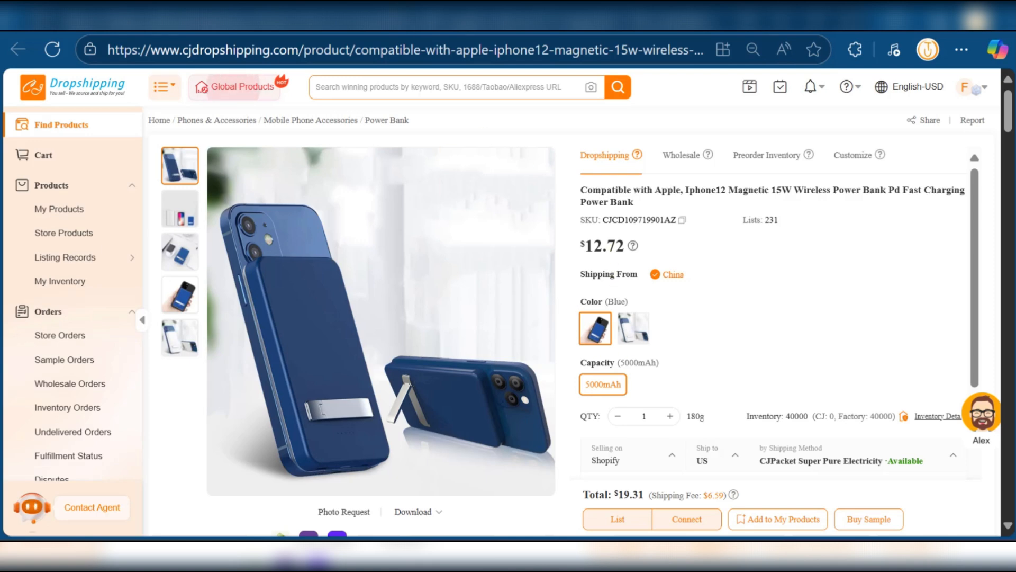
# Step: Return to the TCL 10 Pro display product and review its price, shipping method, delivery time, total cost and supplier details
pyautogui.hotkey('alt', 'Left')
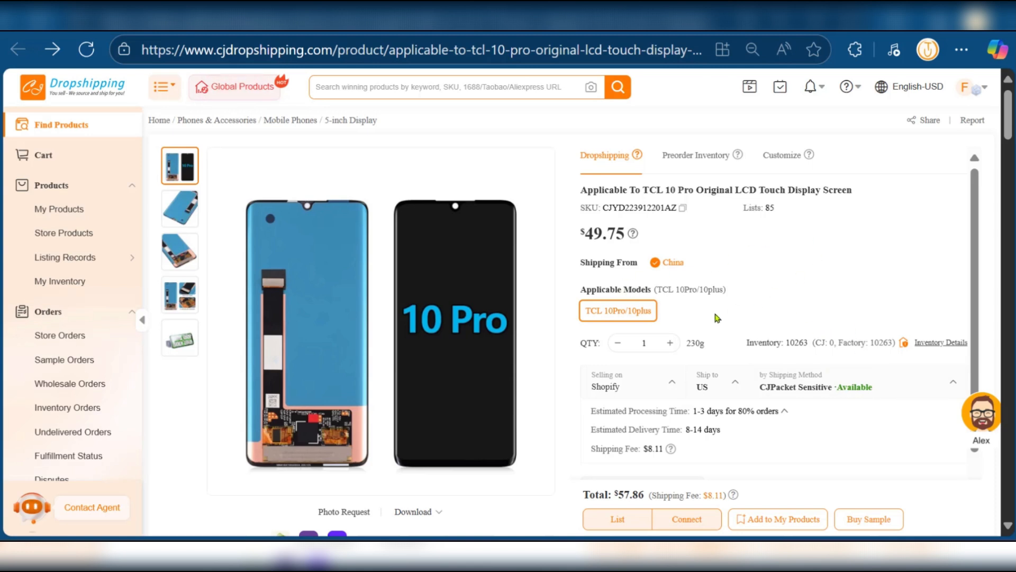
pyautogui.scroll(-1, 818, 242)
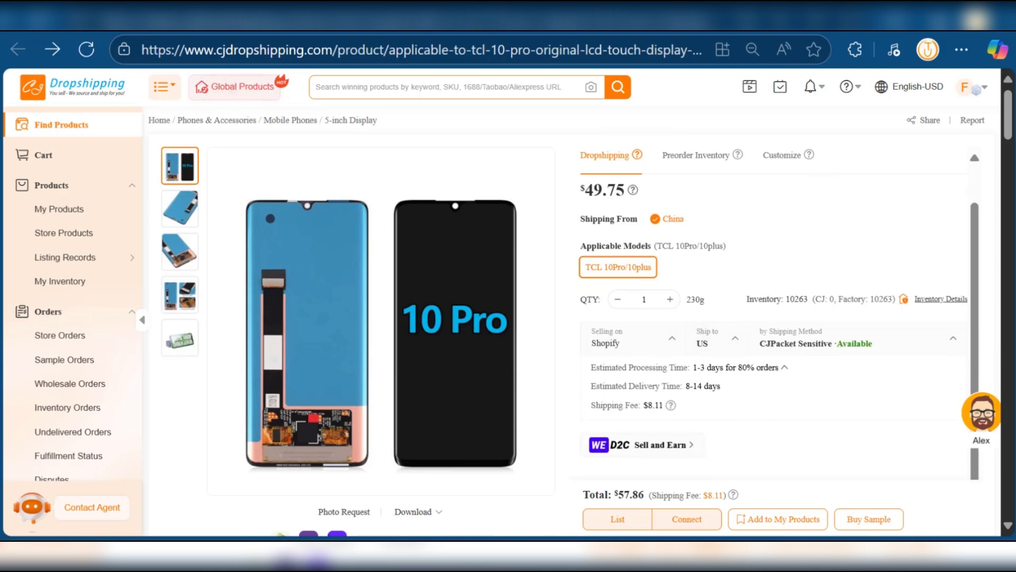
pyautogui.hotkey('alt', 'Right')
pyautogui.hotkey('alt', 'Left')
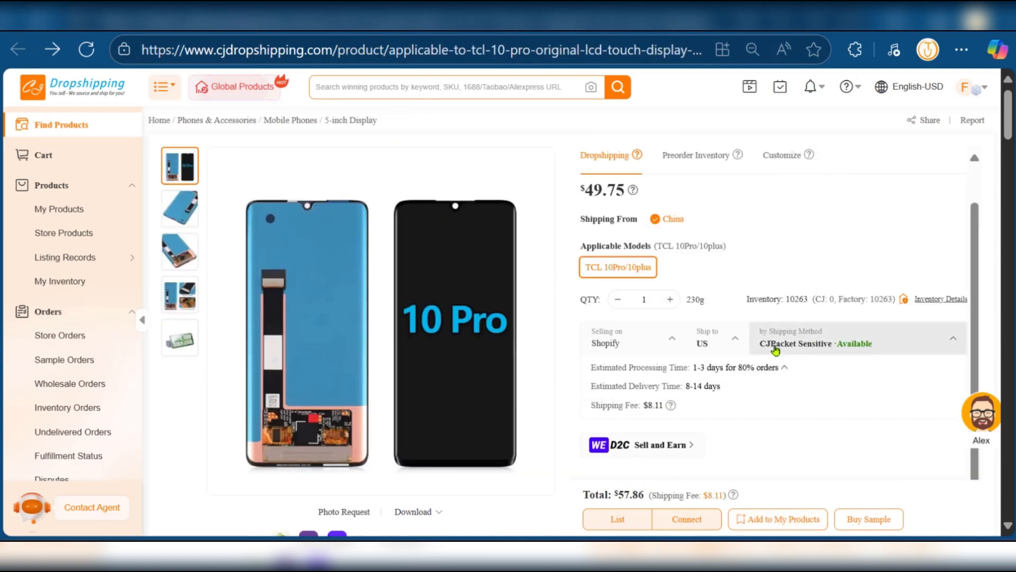
pyautogui.scroll(-3, 268, 383)
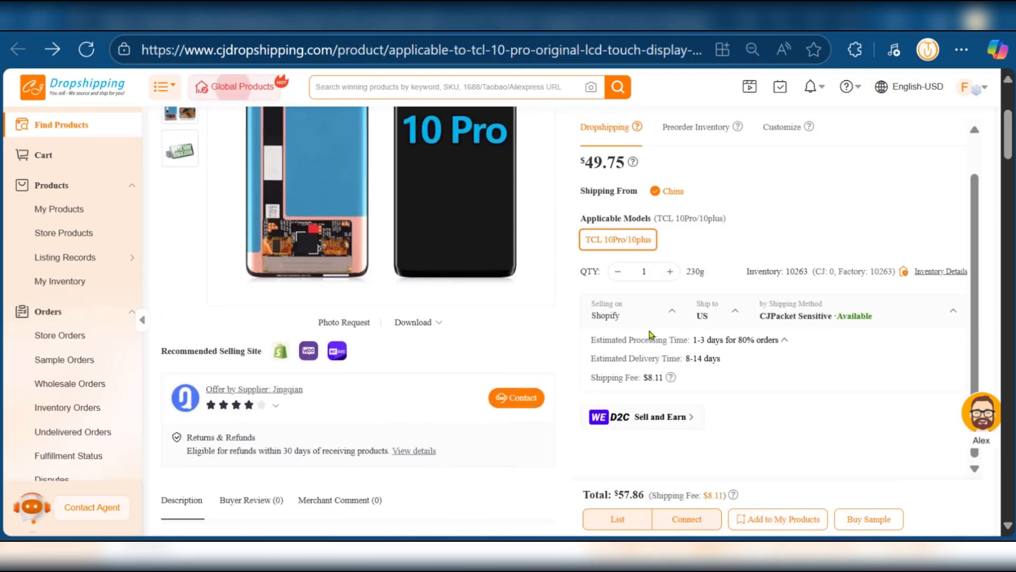
pyautogui.scroll(3, 459, 373)
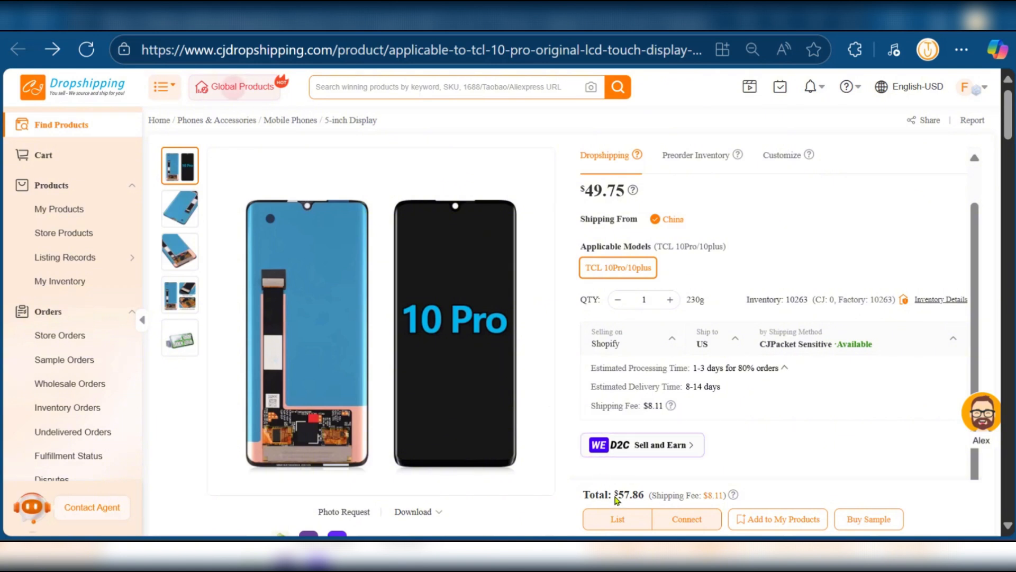
pyautogui.scroll(-3, 615, 531)
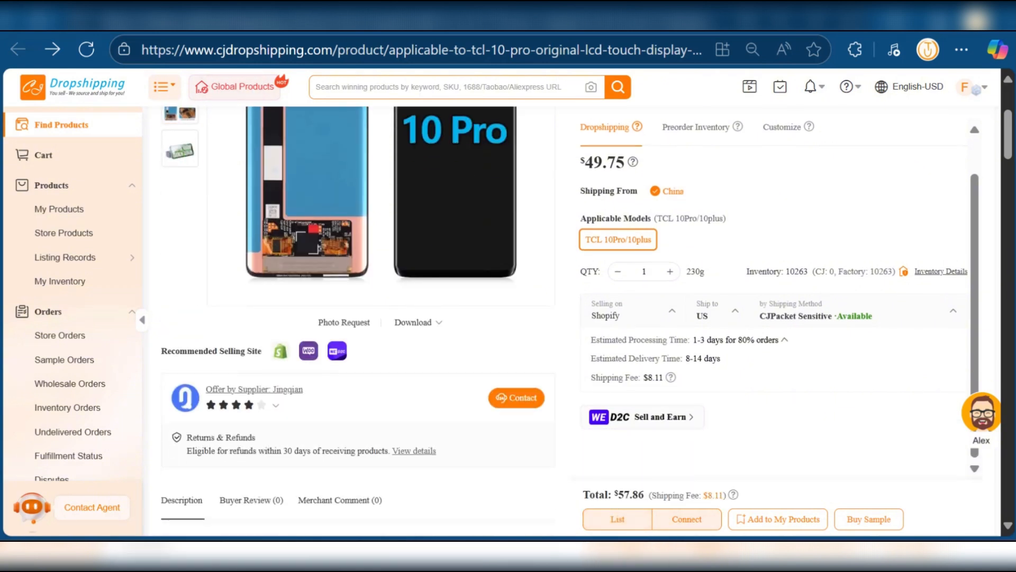
# Step: Open the store listing form for the TCL 10 Pro display product
pyautogui.click(617, 520)
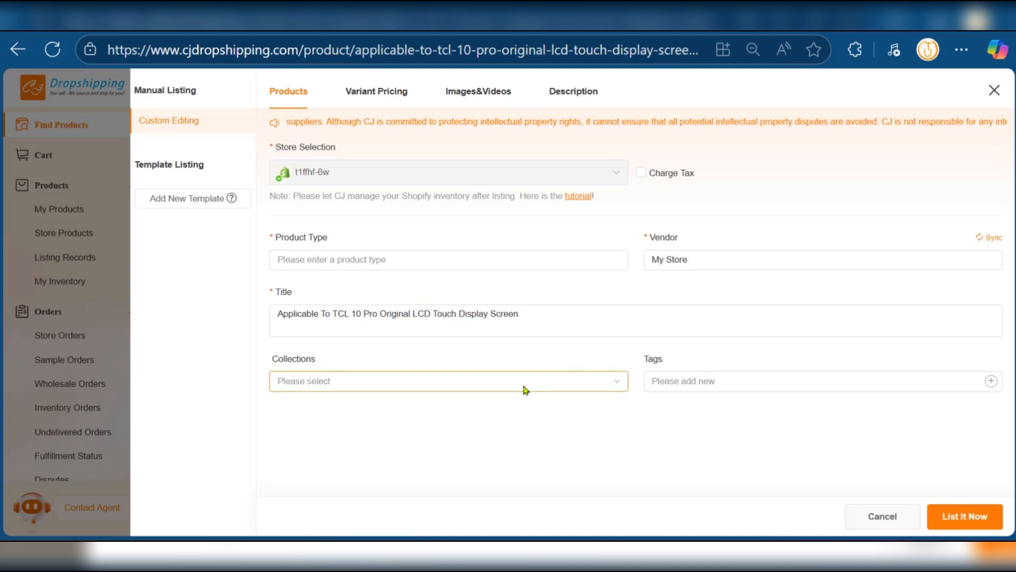
pyautogui.click(320, 263)
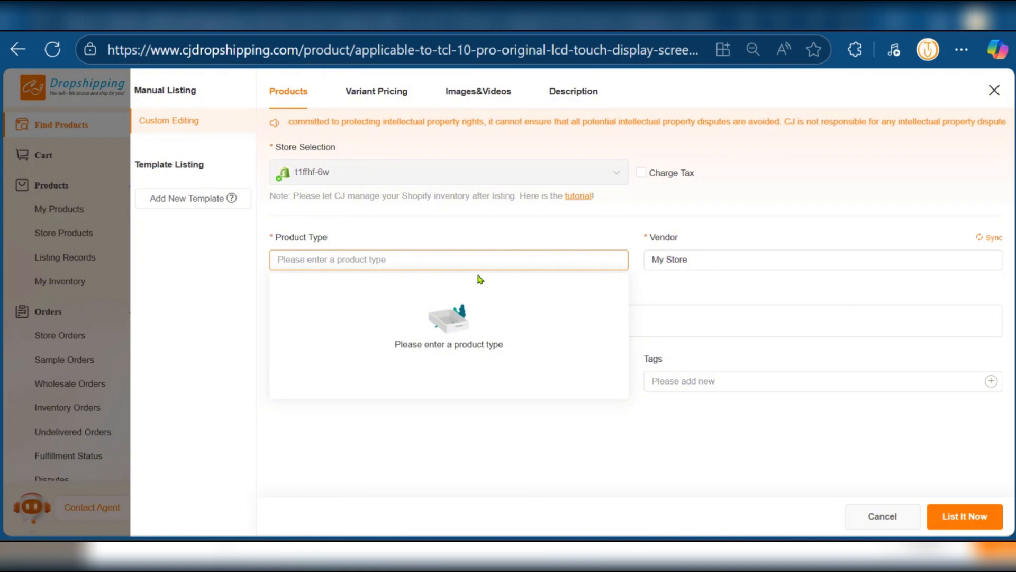
pyautogui.write('Acc')
pyautogui.press('BackSpace')
pyautogui.press('BackSpace')
pyautogui.press('BackSpace')
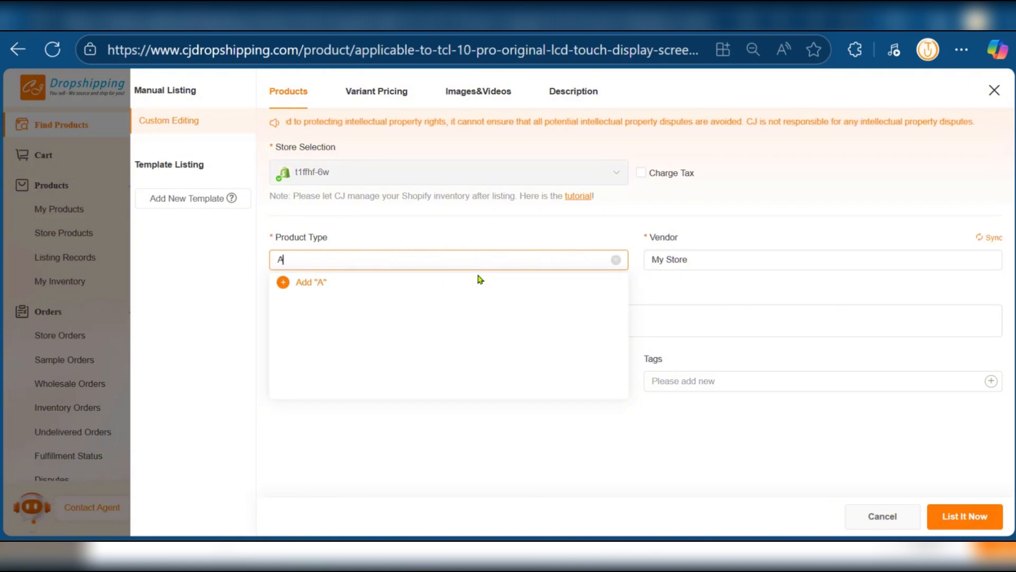
pyautogui.click(693, 260)
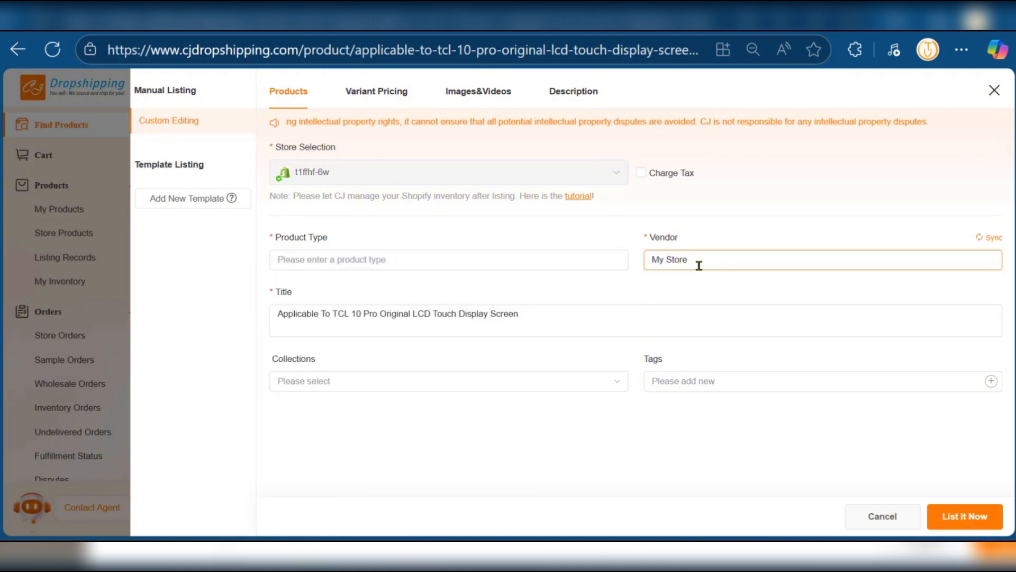
pyautogui.click(717, 231)
# Step: Shorten the listing title to "TCL 10 Pro Original LCD Touch Display Screen" by removing the words "Applicable To"
pyautogui.click(326, 315)
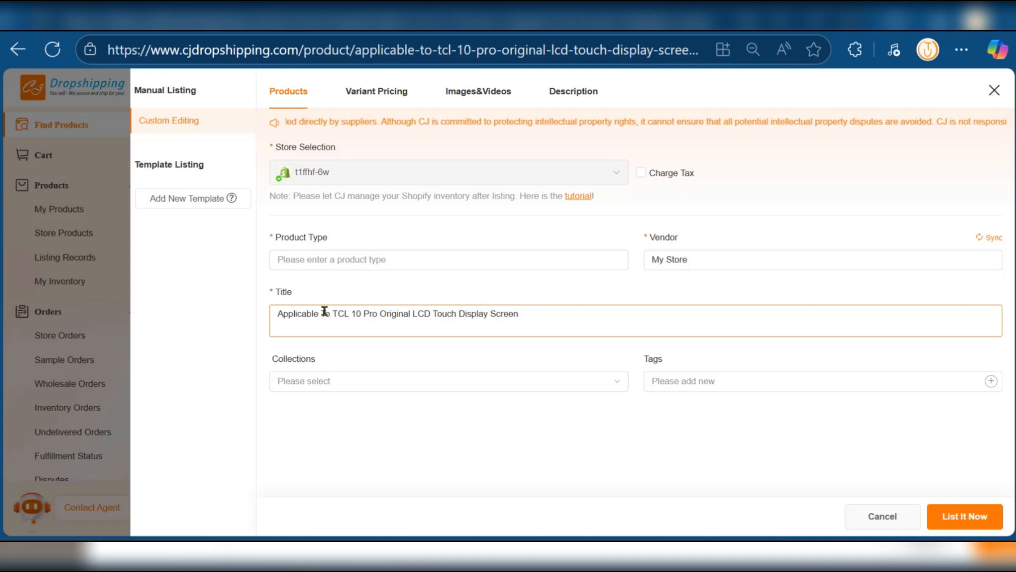
pyautogui.press('BackSpace')
pyautogui.write('T')
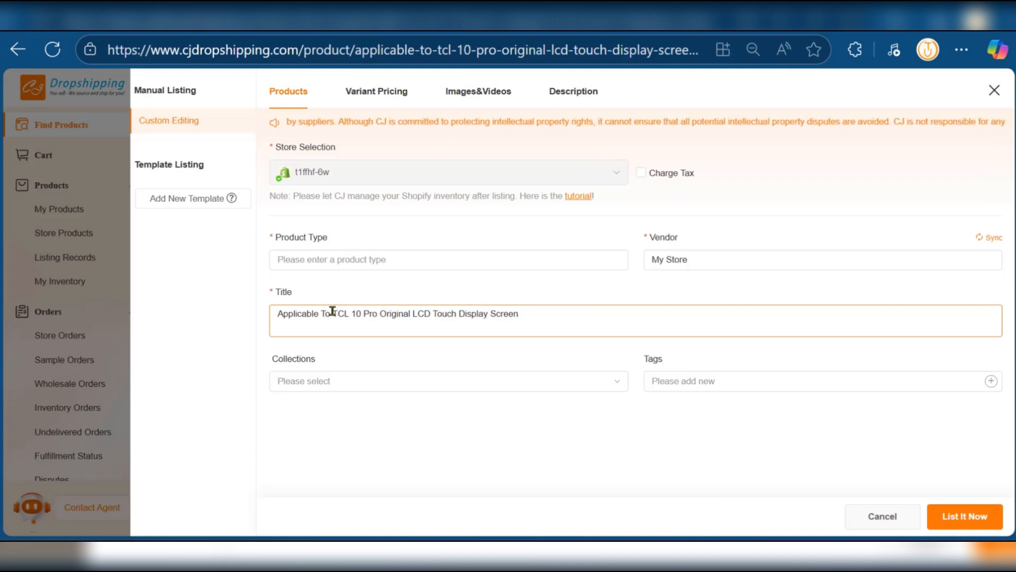
pyautogui.moveTo(332, 312); pyautogui.dragTo(266, 314)
pyautogui.press('BackSpace')
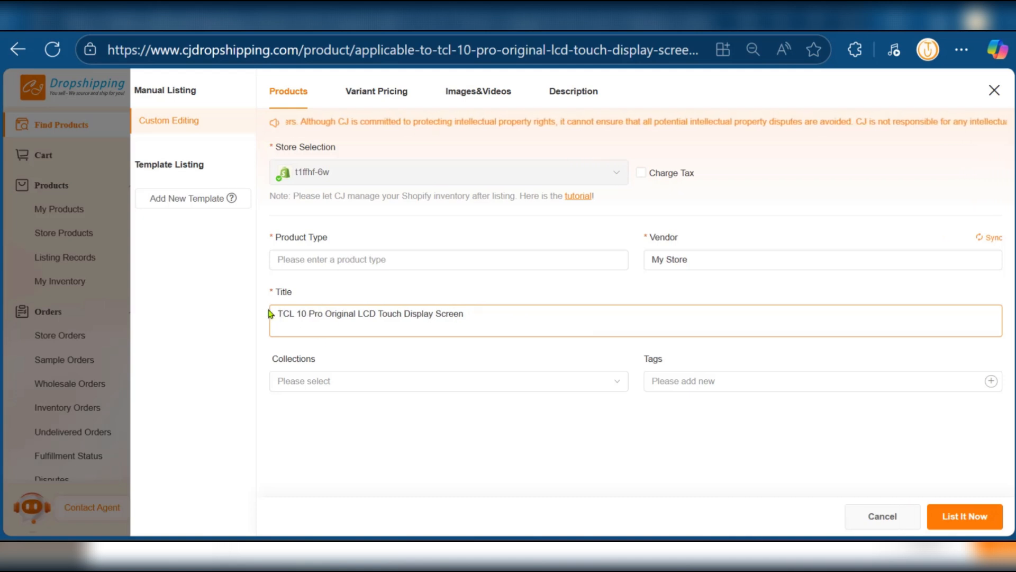
# Step: Assign the product to the Home page collection and add "Accessory" as its product type
pyautogui.click(424, 382)
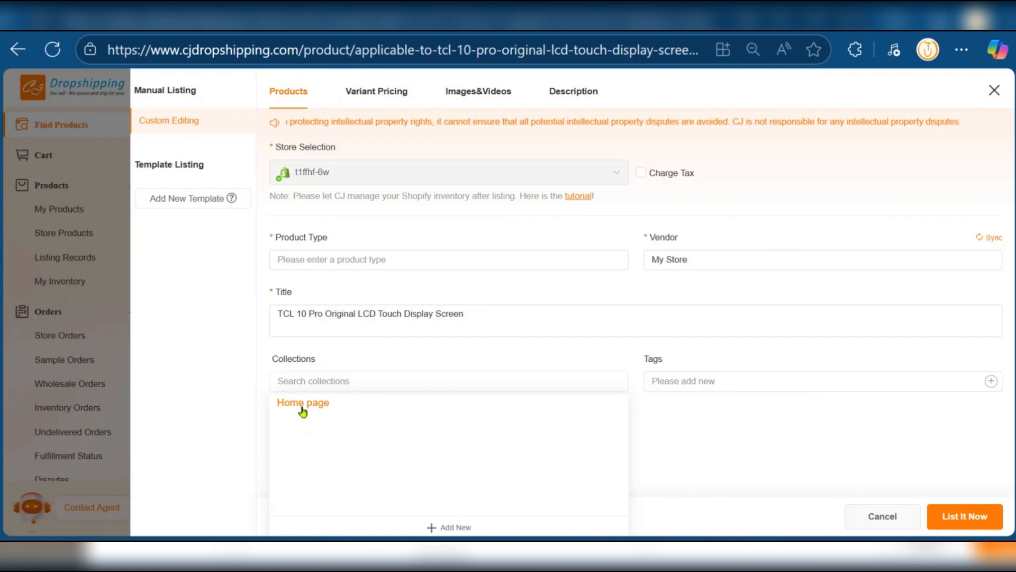
pyautogui.click(336, 402)
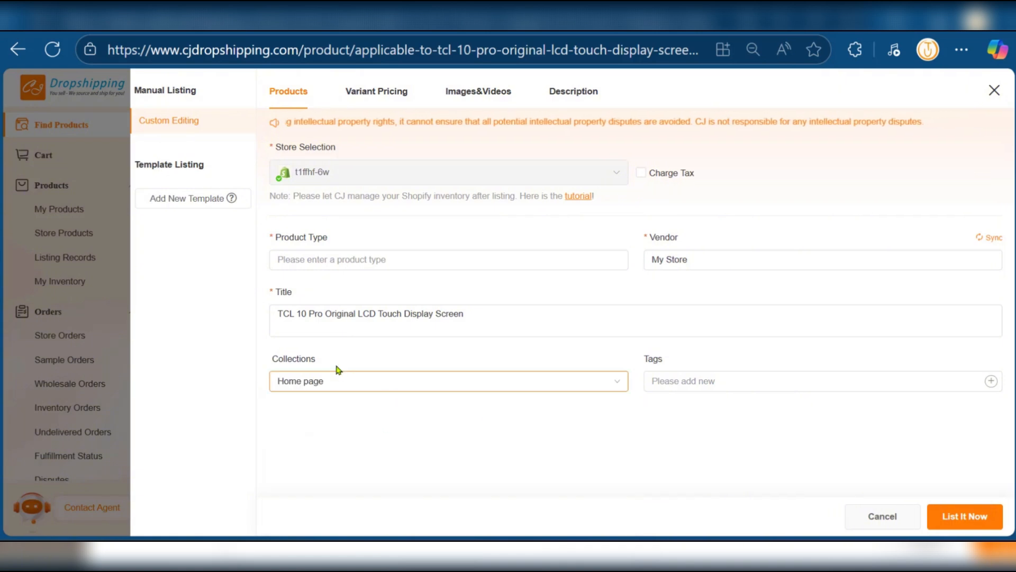
pyautogui.write('Accessory')
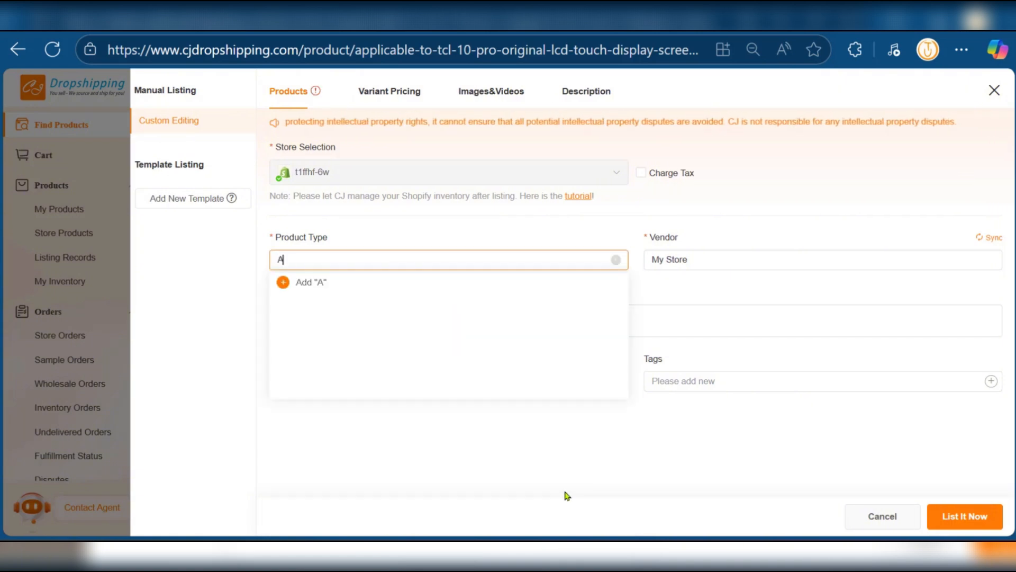
pyautogui.click(284, 287)
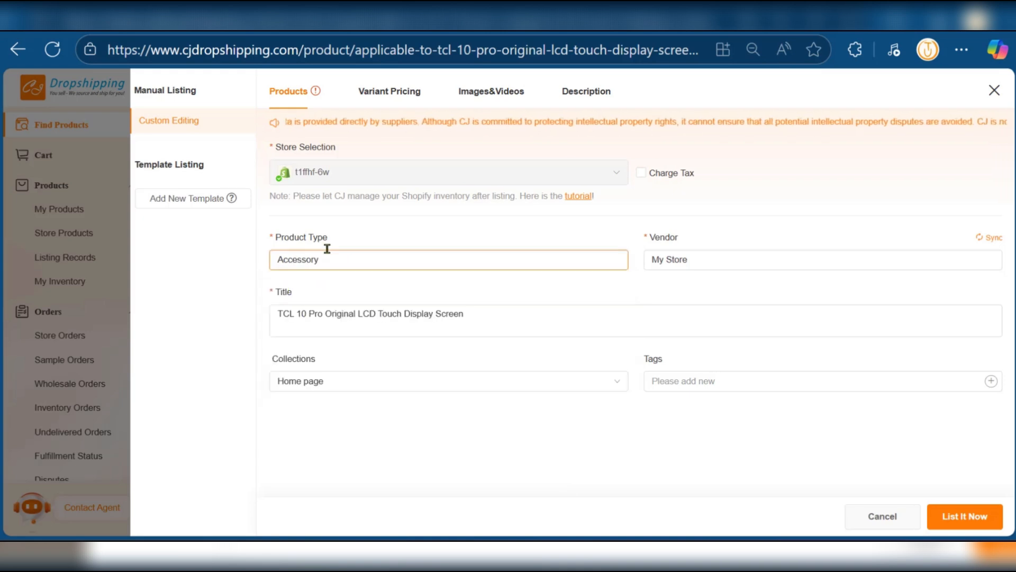
# Step: Set the selling price of the TCL 10Pro/10plus variant to 65 USD with the bulk price change
pyautogui.click(374, 95)
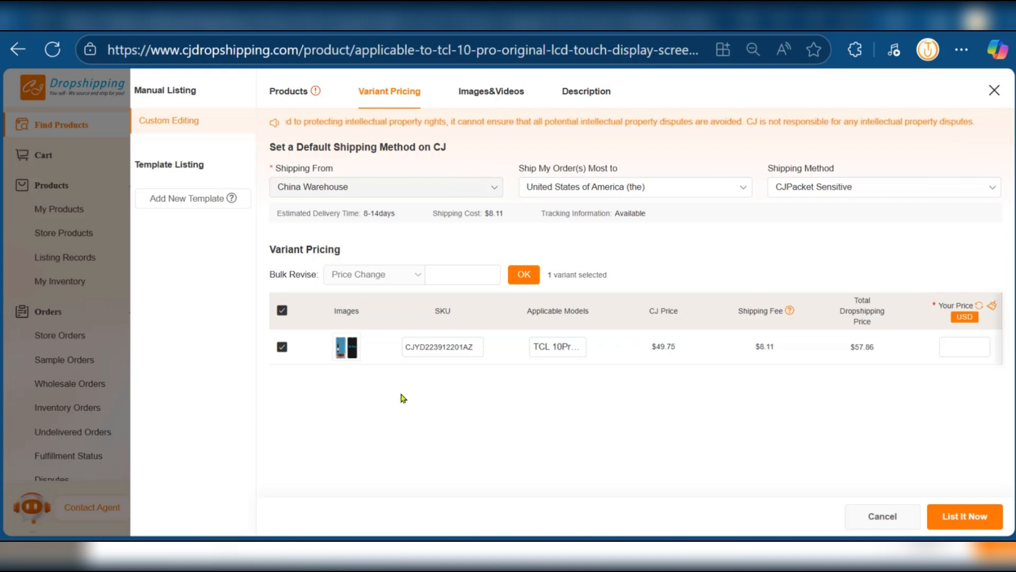
pyautogui.moveTo(350, 359)
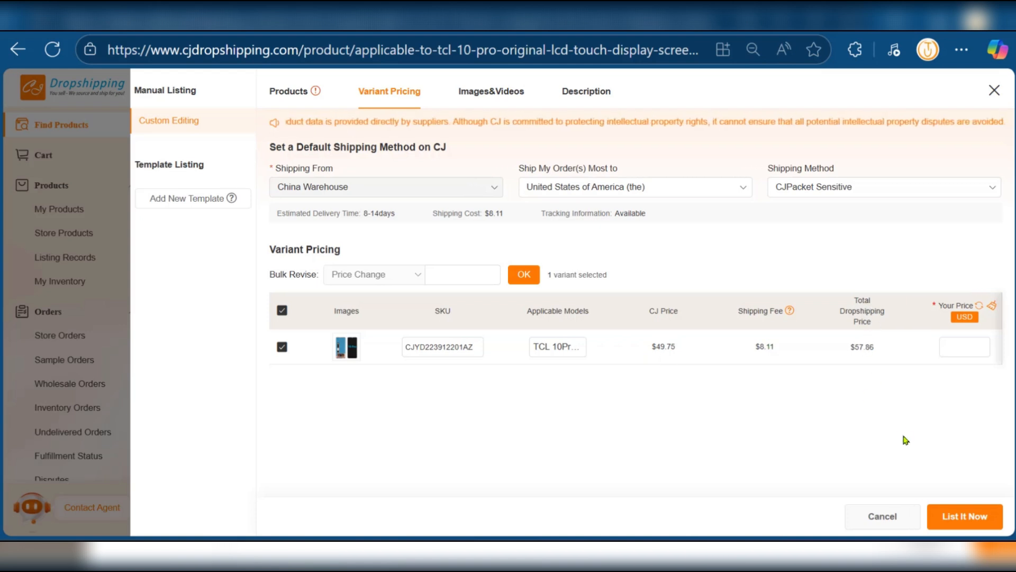
pyautogui.click(974, 349)
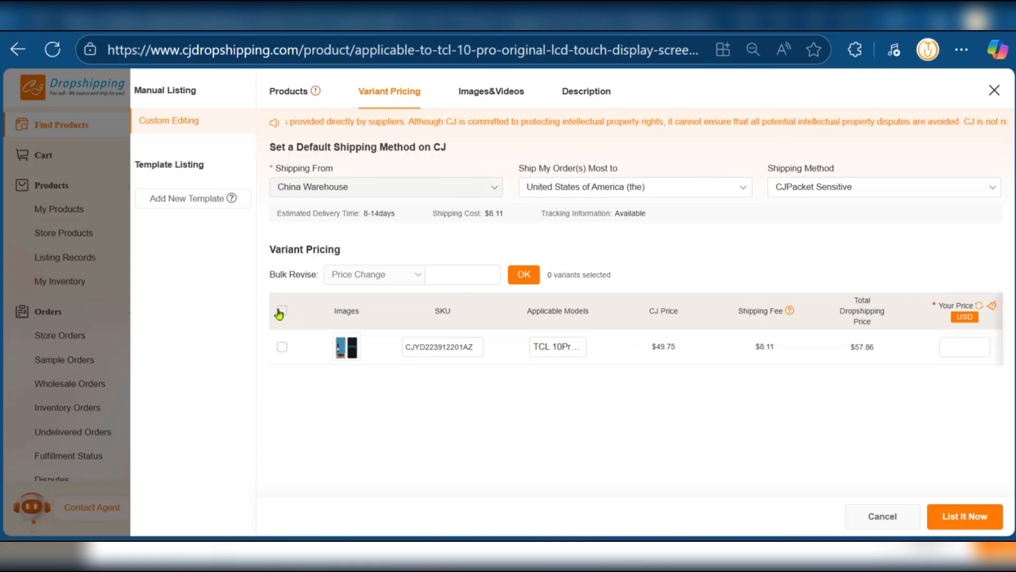
pyautogui.click(478, 271)
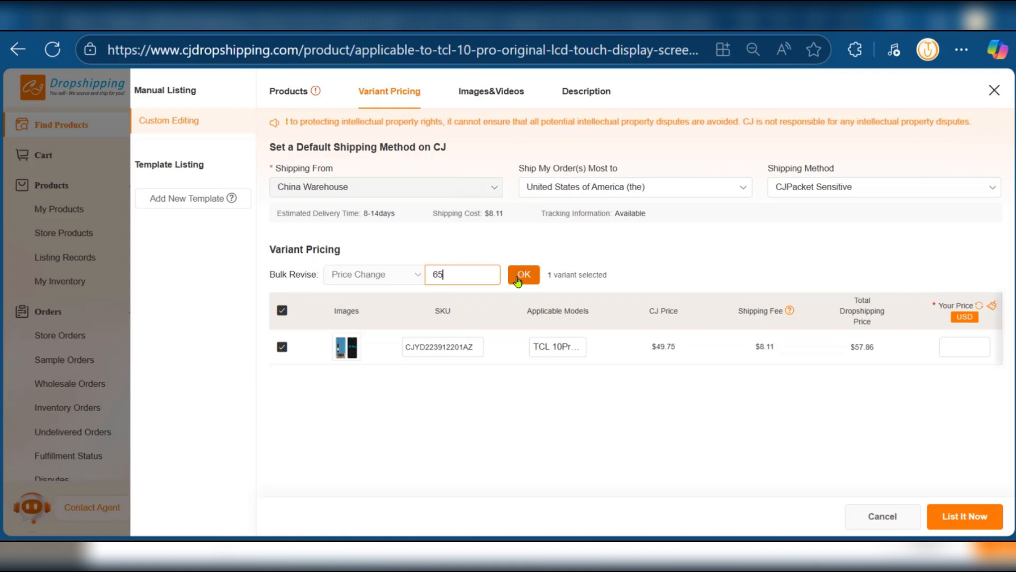
pyautogui.click(519, 279)
# Step: Clear the variant's individual selling price and re-enter it as 65 USD
pyautogui.click(971, 351)
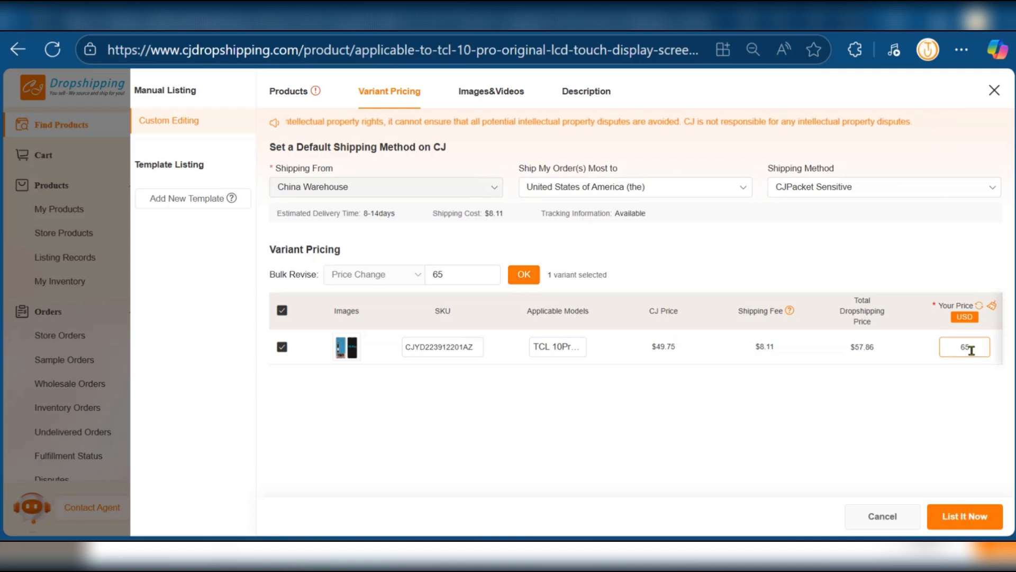
pyautogui.press('BackSpace')
pyautogui.press('BackSpace')
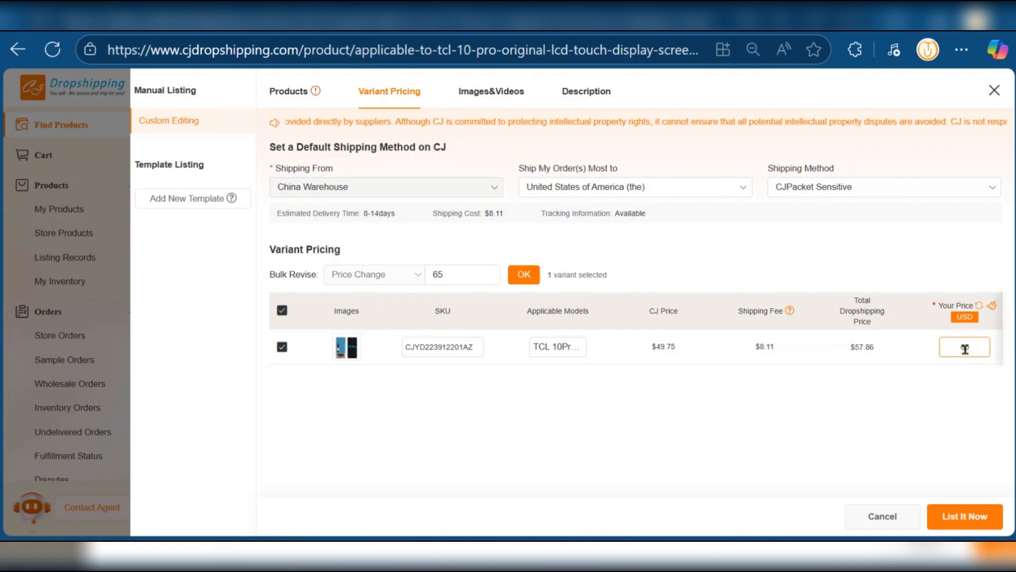
pyautogui.write('65')
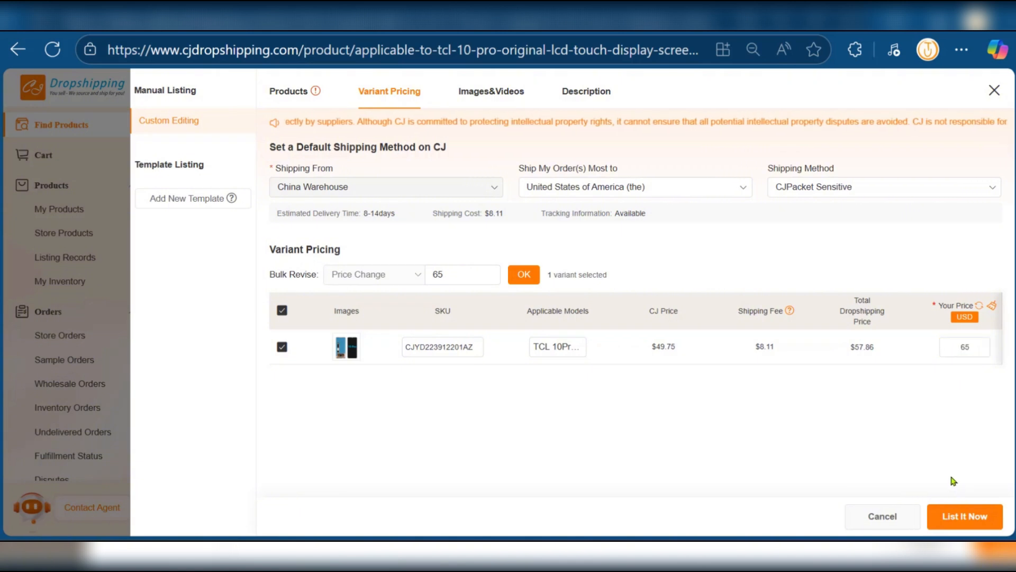
pyautogui.click(981, 344)
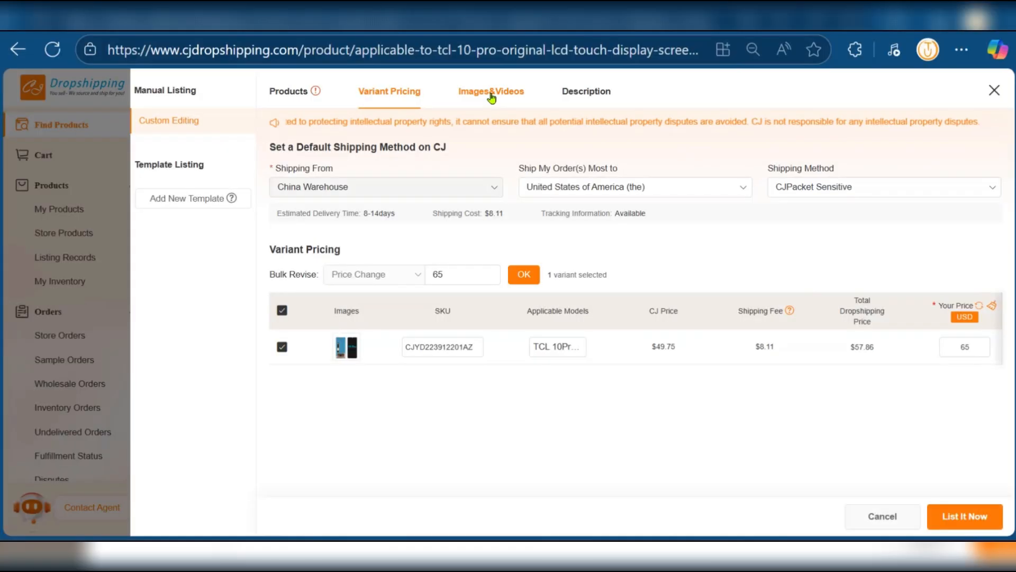
# Step: Review the listing's marketing pictures and cover image choices, and look through the whole product description
pyautogui.click(463, 95)
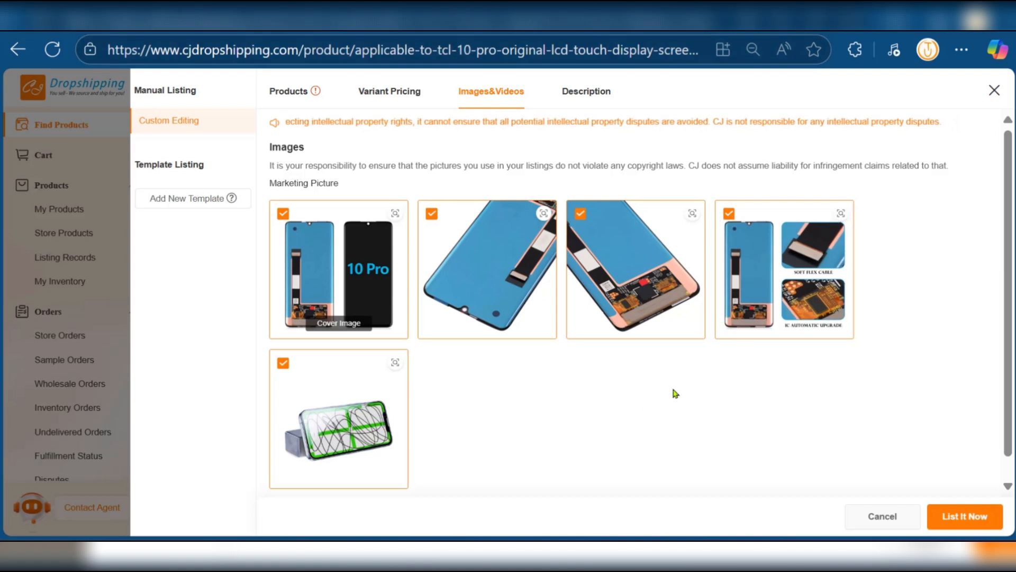
pyautogui.scroll(-1, 662, 355)
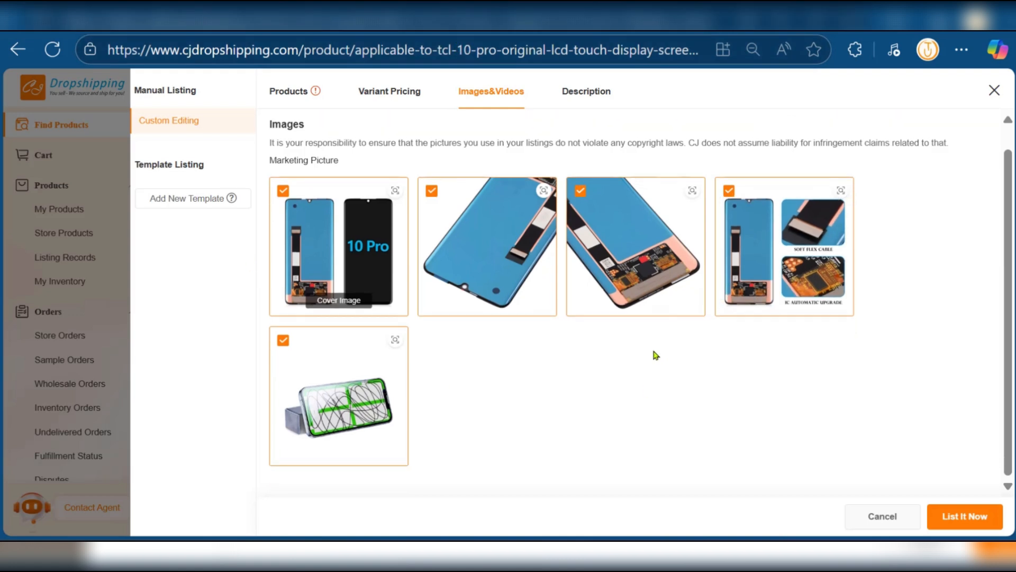
pyautogui.scroll(1, 653, 352)
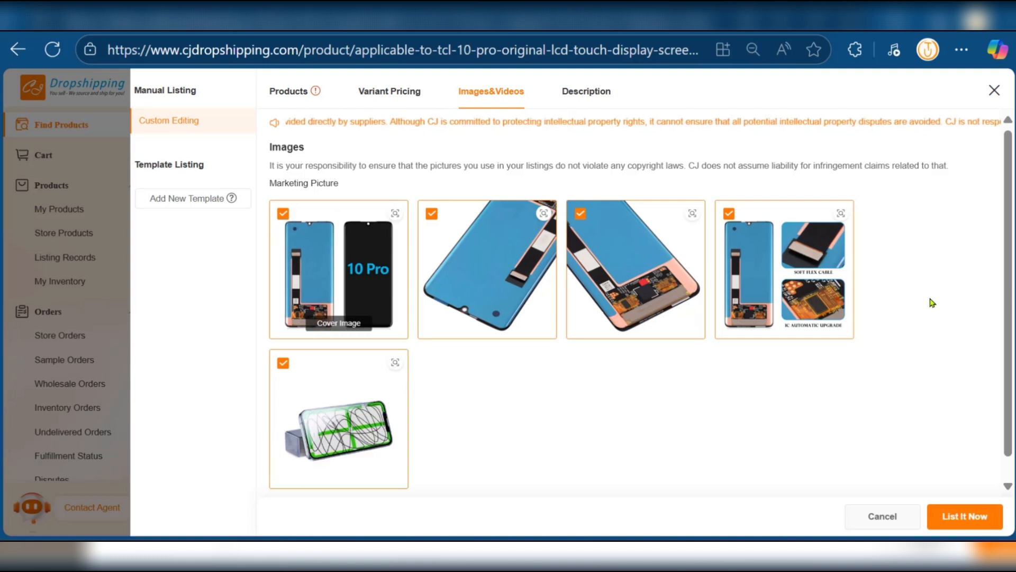
pyautogui.moveTo(787, 262)
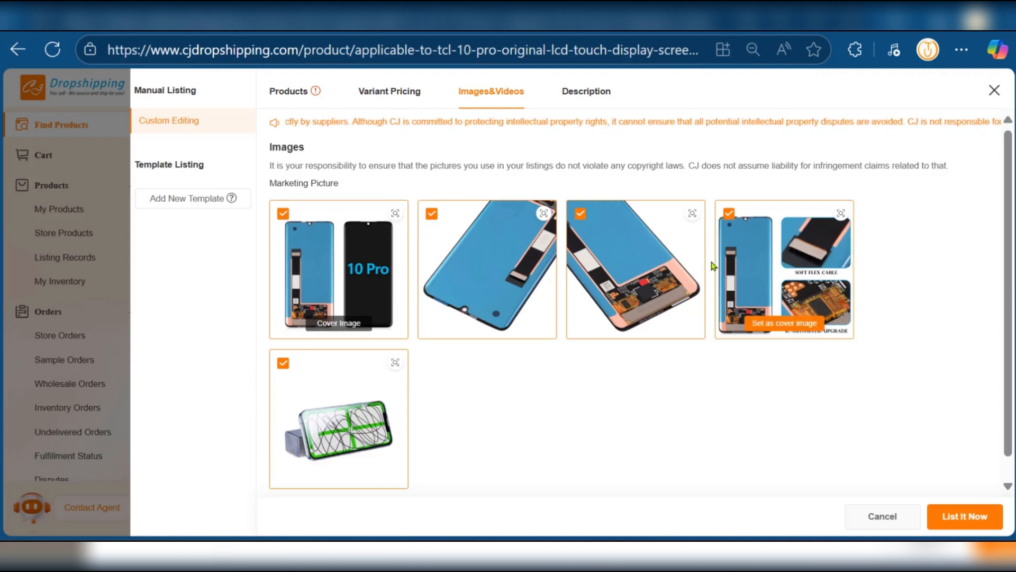
pyautogui.moveTo(642, 255)
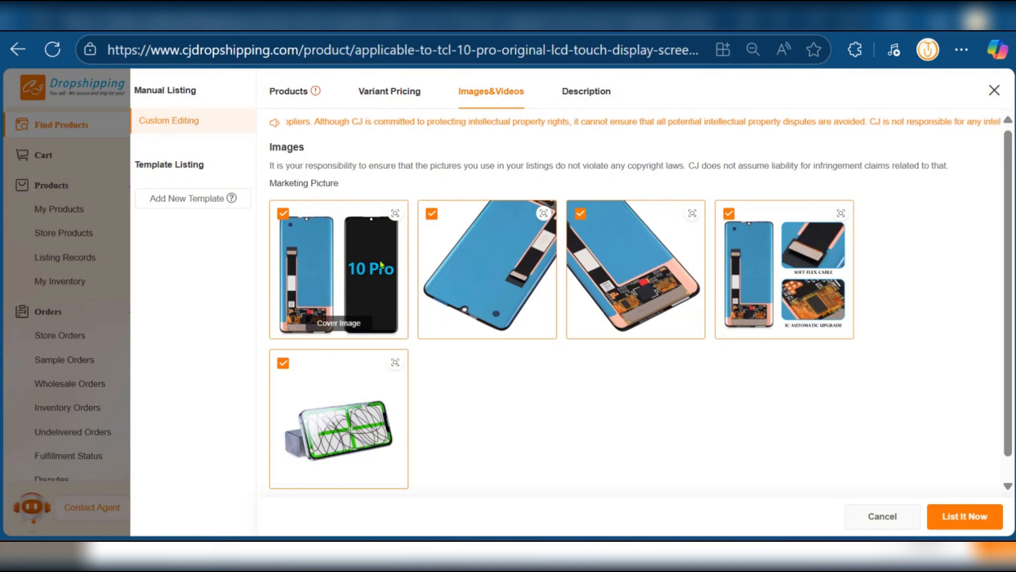
pyautogui.moveTo(478, 258)
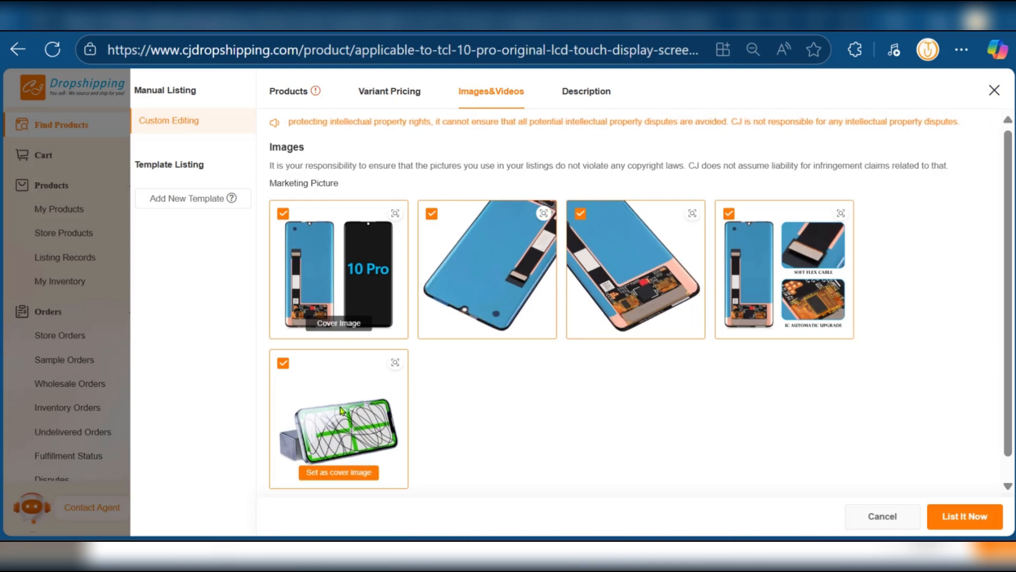
pyautogui.click(575, 98)
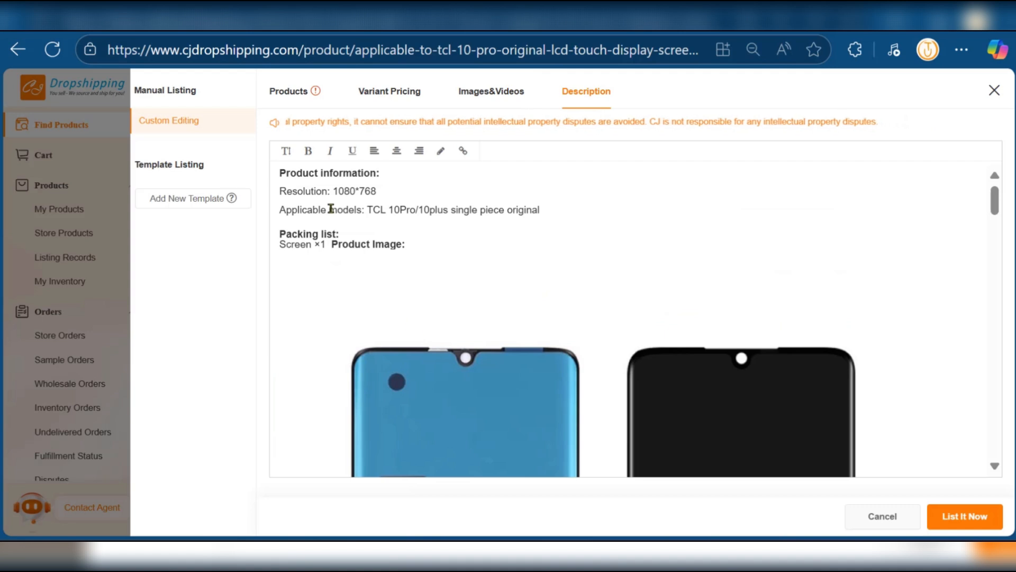
pyautogui.scroll(-8, 535, 282)
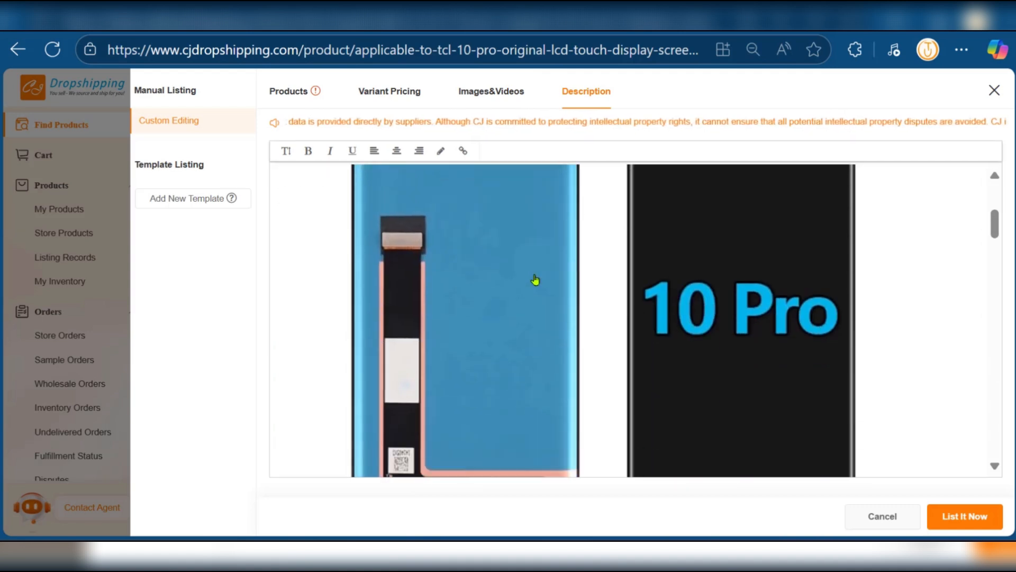
pyautogui.scroll(-10, 536, 271)
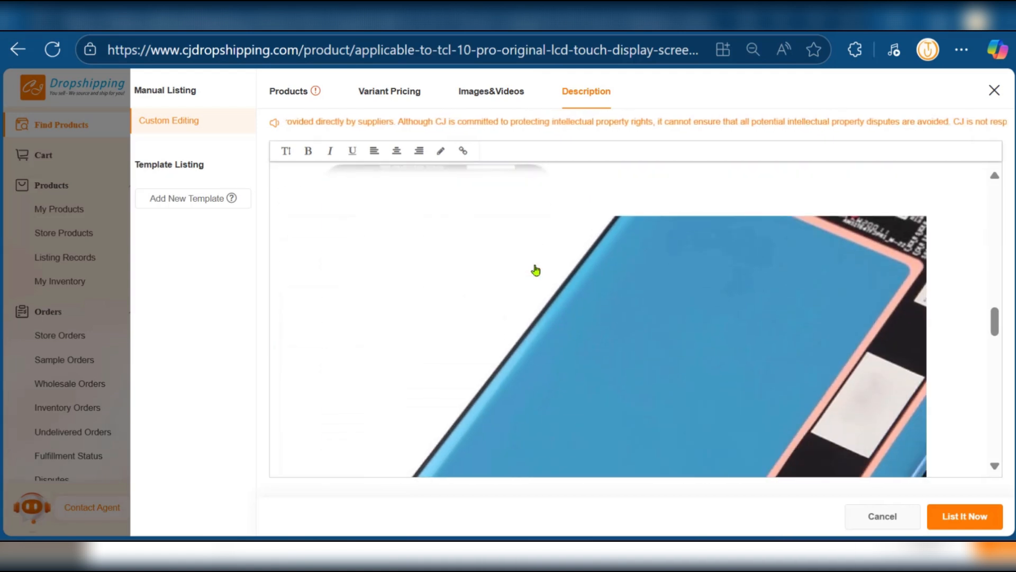
pyautogui.scroll(-8, 537, 270)
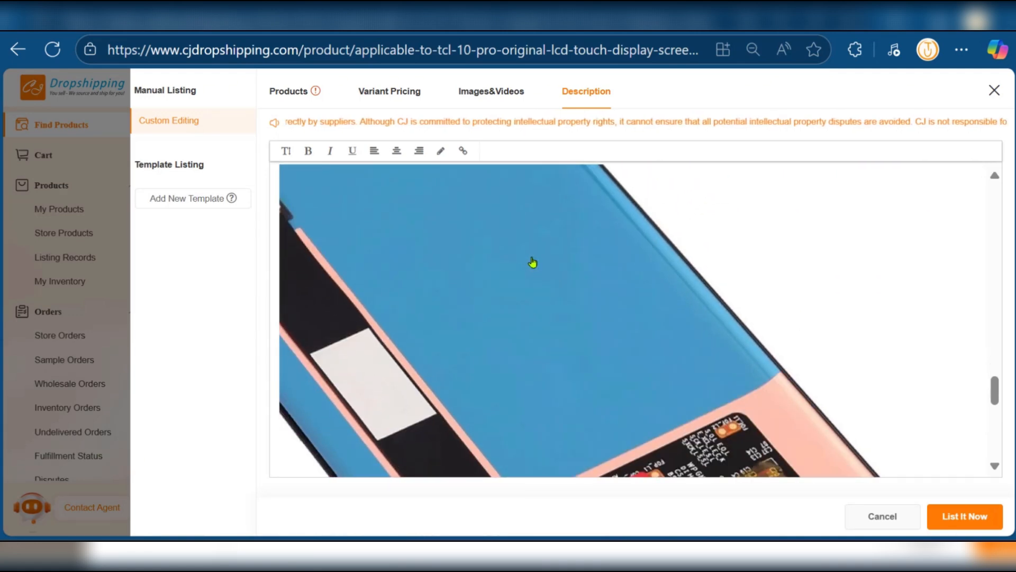
pyautogui.scroll(-10, 532, 263)
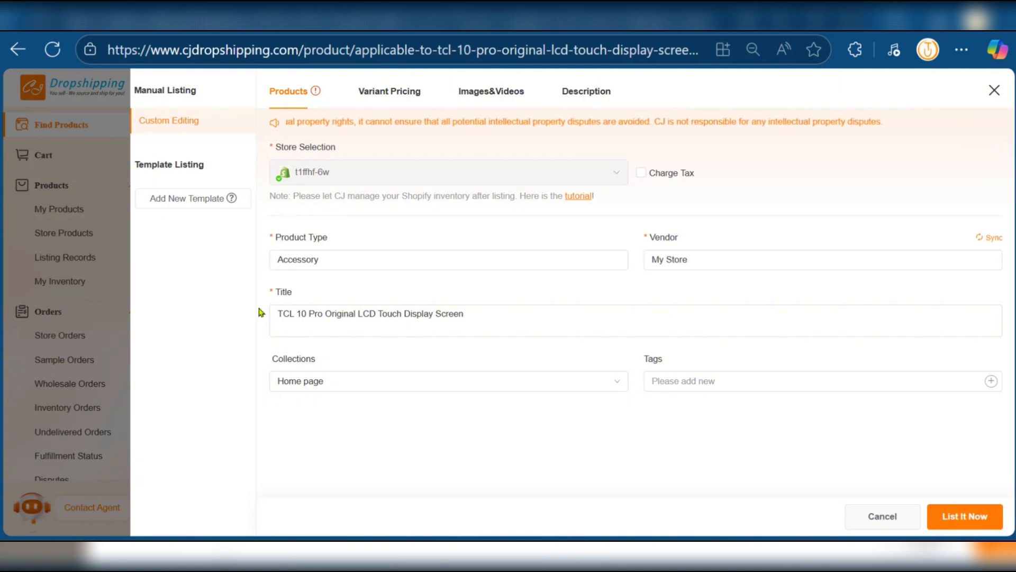
# Step: List the TCL 10 Pro display product in the connected store and open its product page in Shopify
pyautogui.click(961, 522)
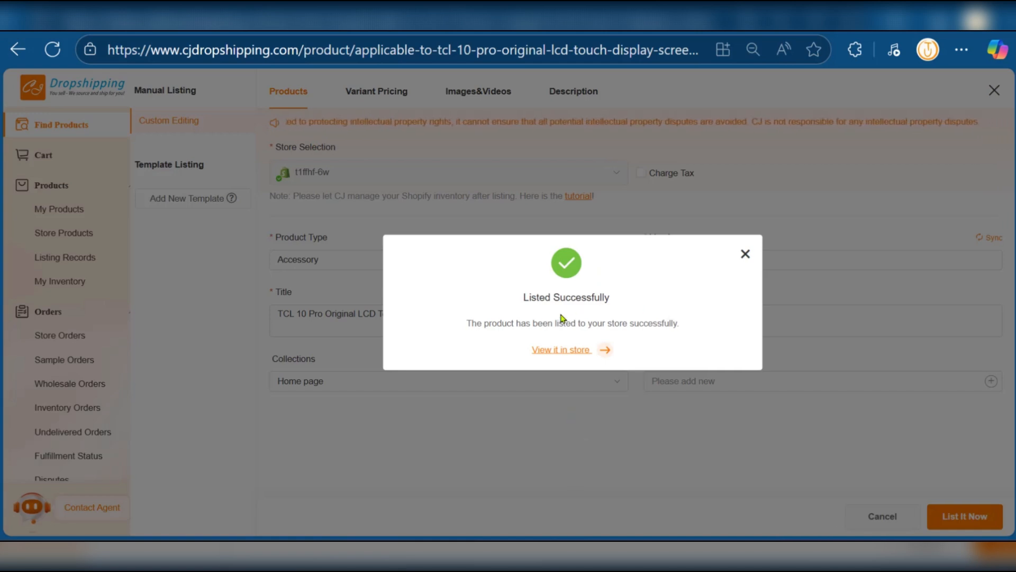
pyautogui.click(570, 350)
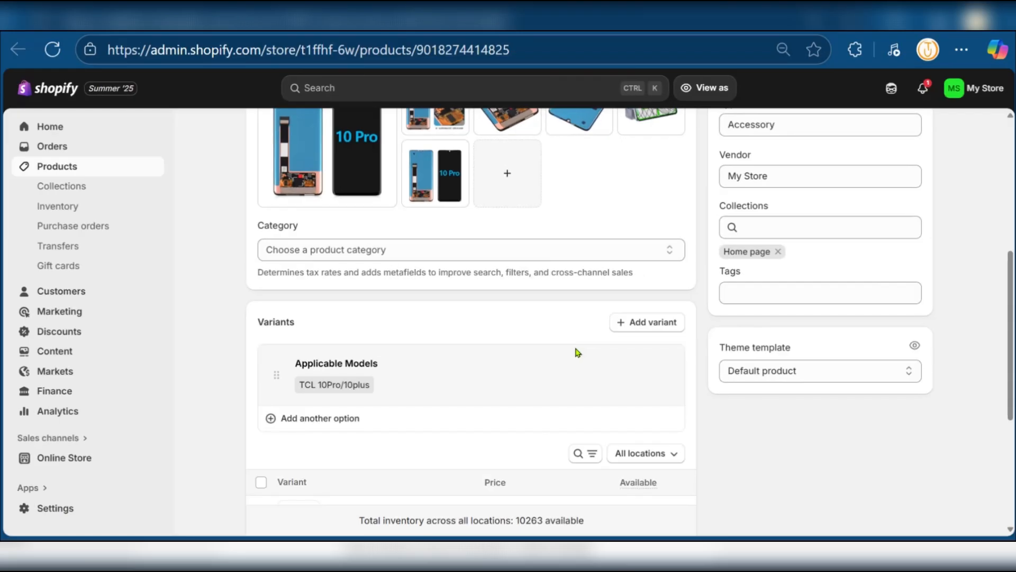
# Step: Review the listed product's title, description and media on its Shopify admin page
pyautogui.scroll(5, 576, 351)
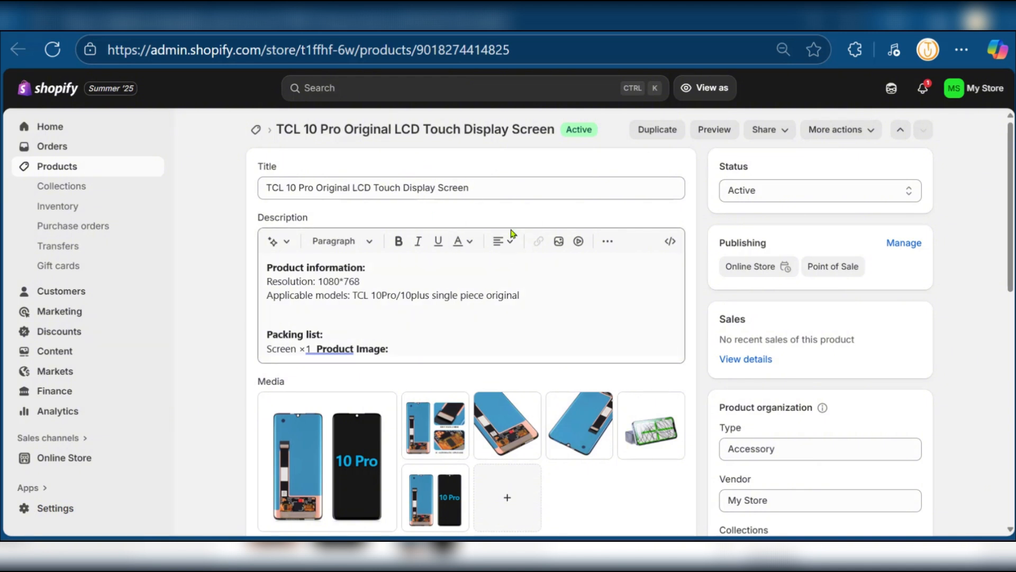
pyautogui.scroll(-2, 521, 257)
pyautogui.scroll(2, 524, 247)
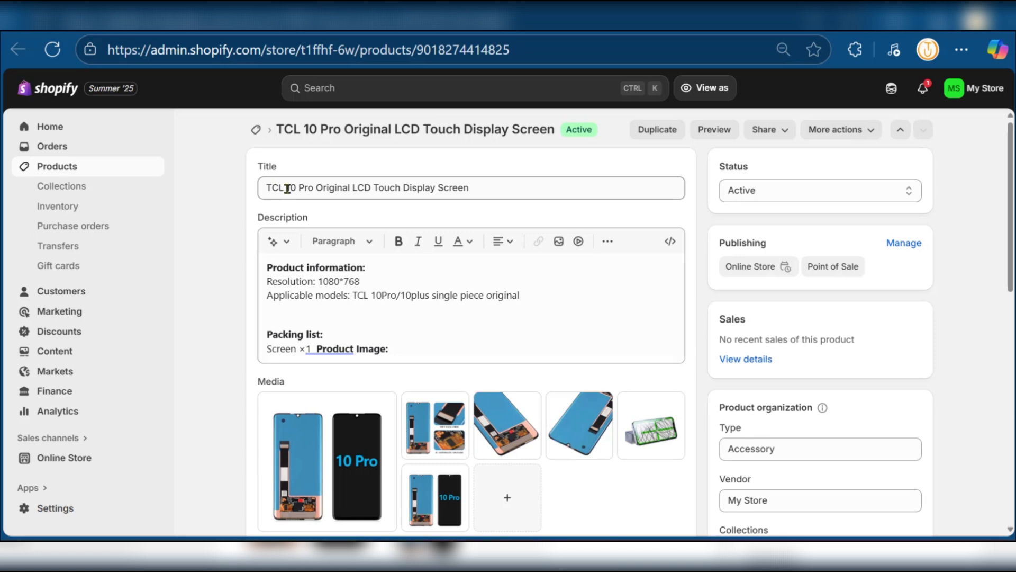
pyautogui.moveTo(267, 189); pyautogui.dragTo(519, 191)
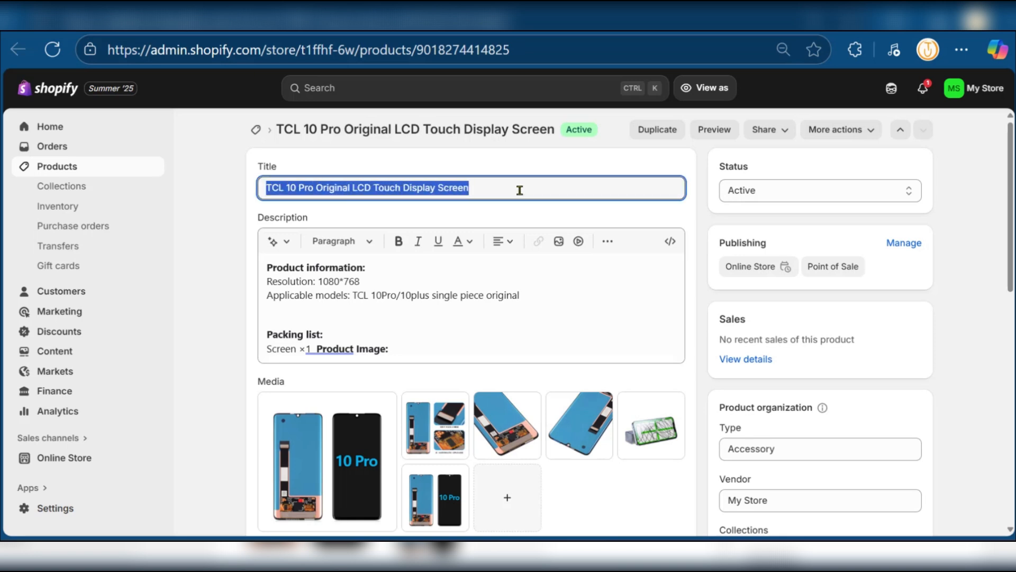
# Step: Review the TCL display product's title, variant price and search engine listing on its Shopify admin page
pyautogui.click(485, 186)
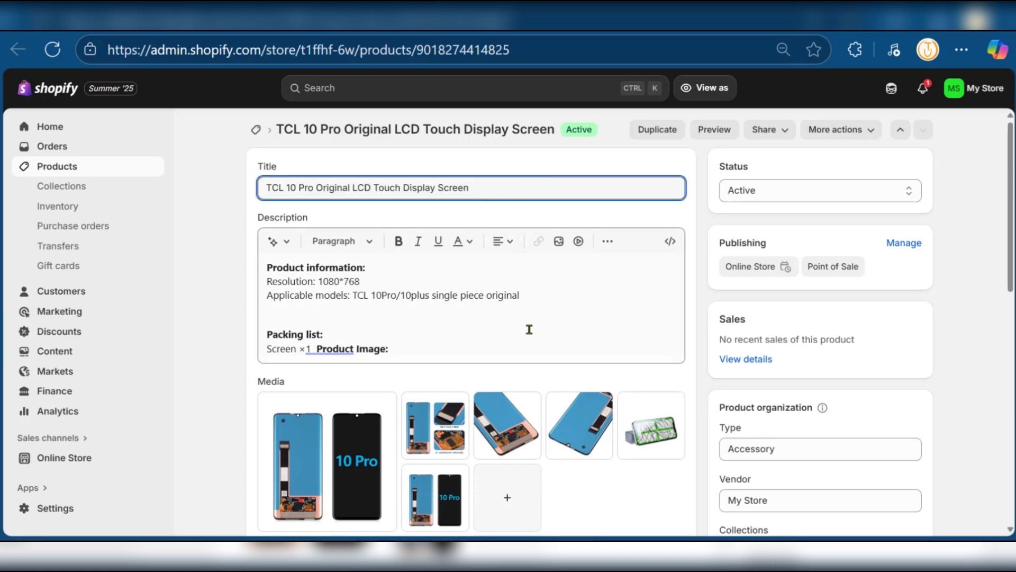
pyautogui.scroll(-3, 351, 335)
pyautogui.scroll(-6, 424, 404)
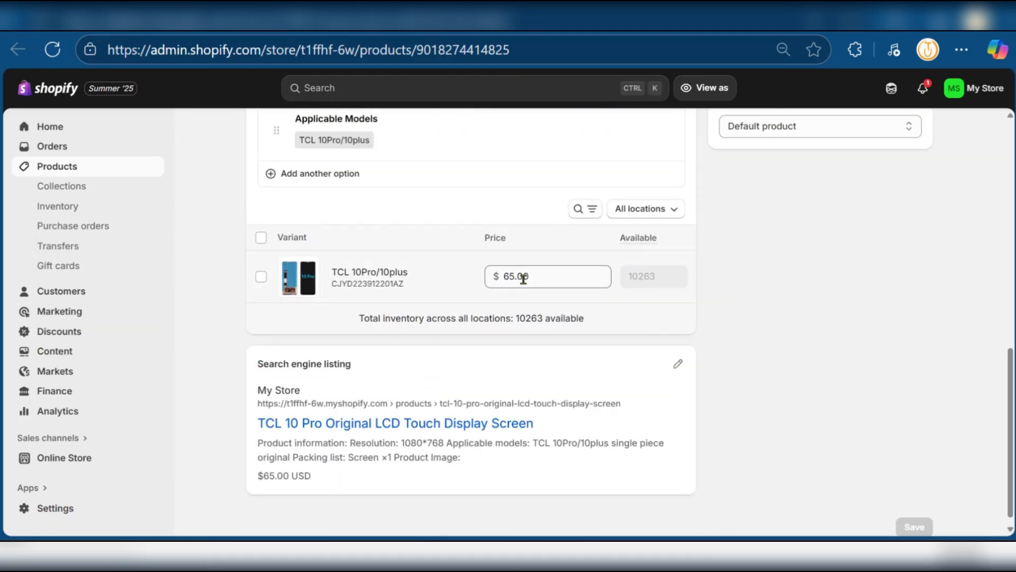
pyautogui.click(542, 276)
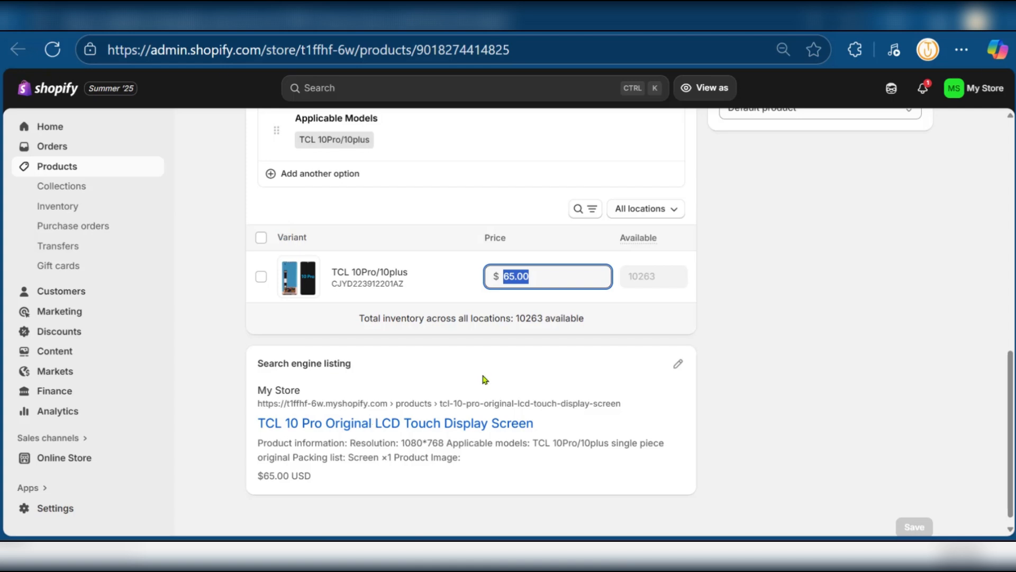
pyautogui.scroll(10, 482, 379)
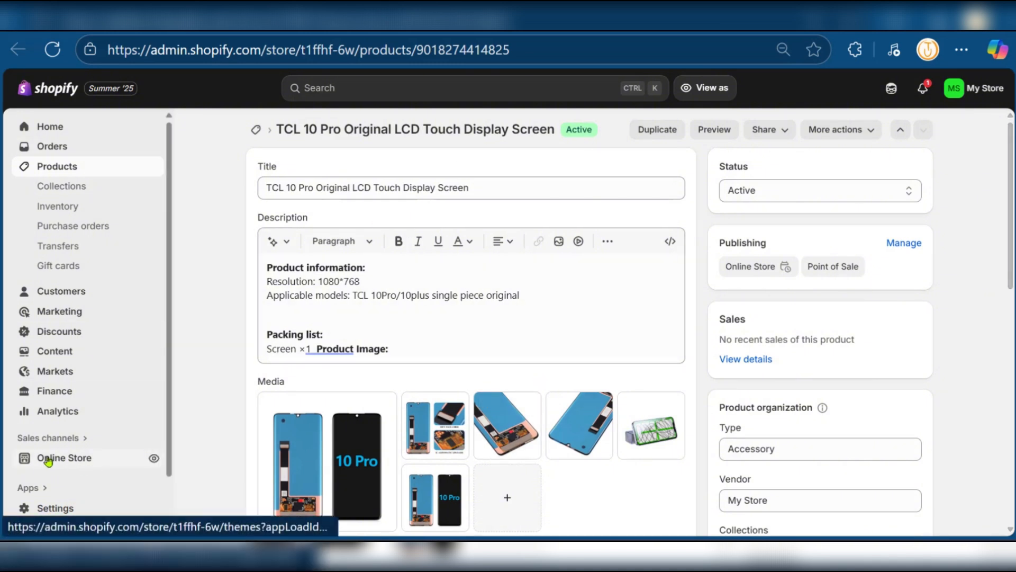
# Step: View the online store and look through its product catalog for the TCL 10 Pro display screen
pyautogui.click(153, 459)
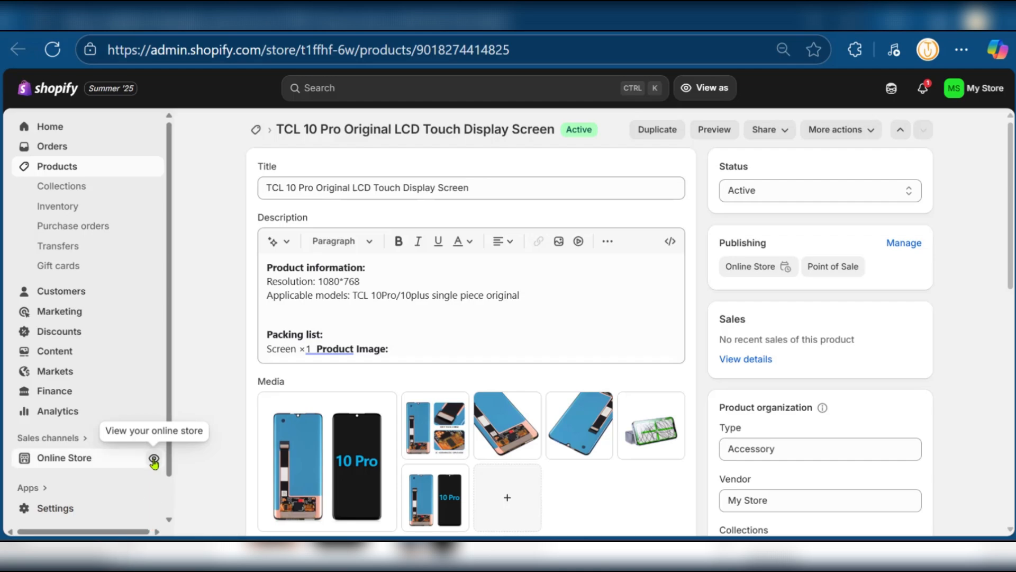
pyautogui.scroll(-7, 374, 250)
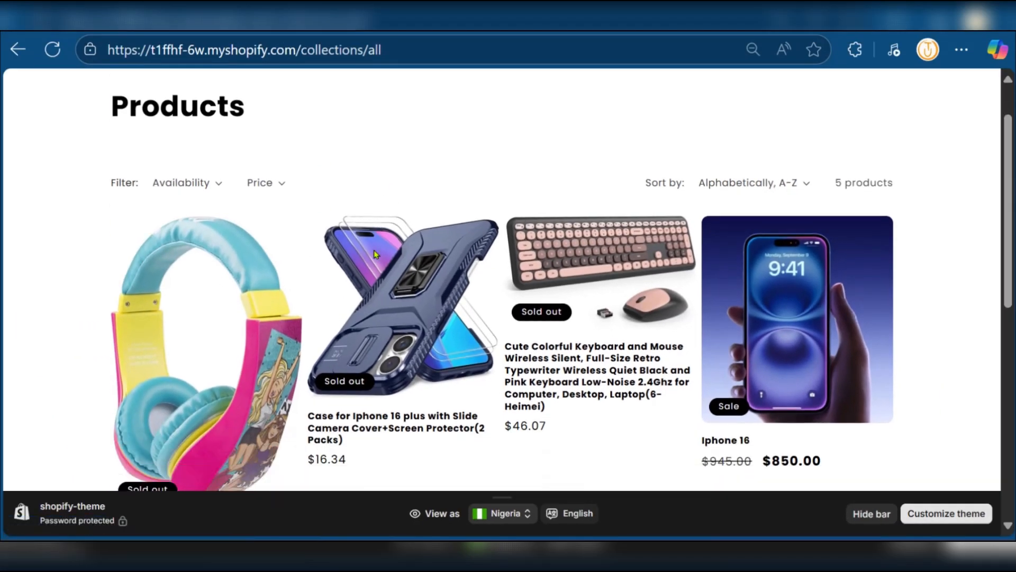
pyautogui.scroll(5, 373, 254)
pyautogui.scroll(-6, 368, 250)
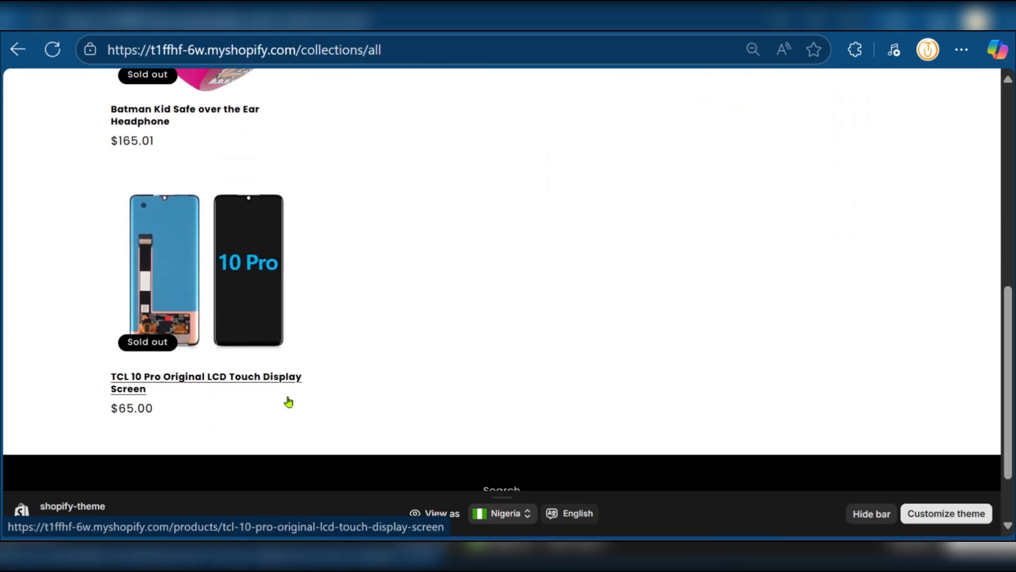
pyautogui.hotkey('alt', 'Left')
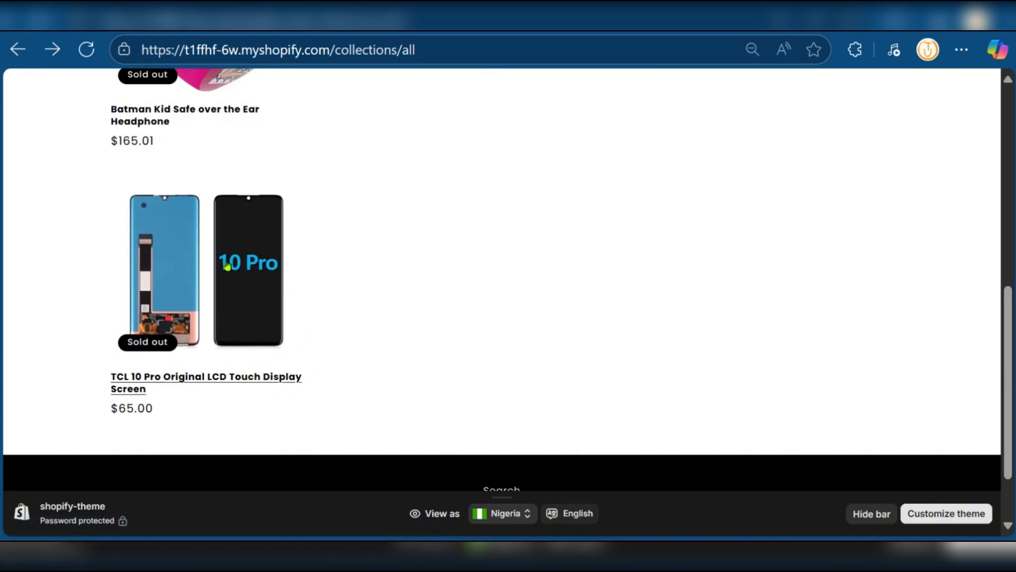
pyautogui.scroll(3, 228, 267)
pyautogui.scroll(-4, 228, 268)
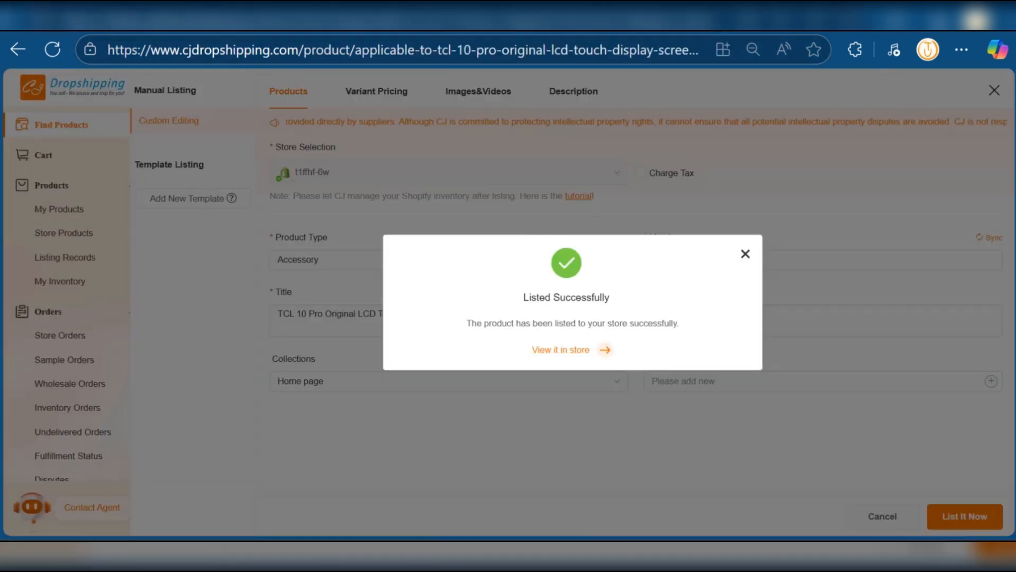
# Step: Start a store listing for the Iphone12 magnetic 15W wireless power bank in CJdropshipping and set its product type to Accessory
pyautogui.click(745, 256)
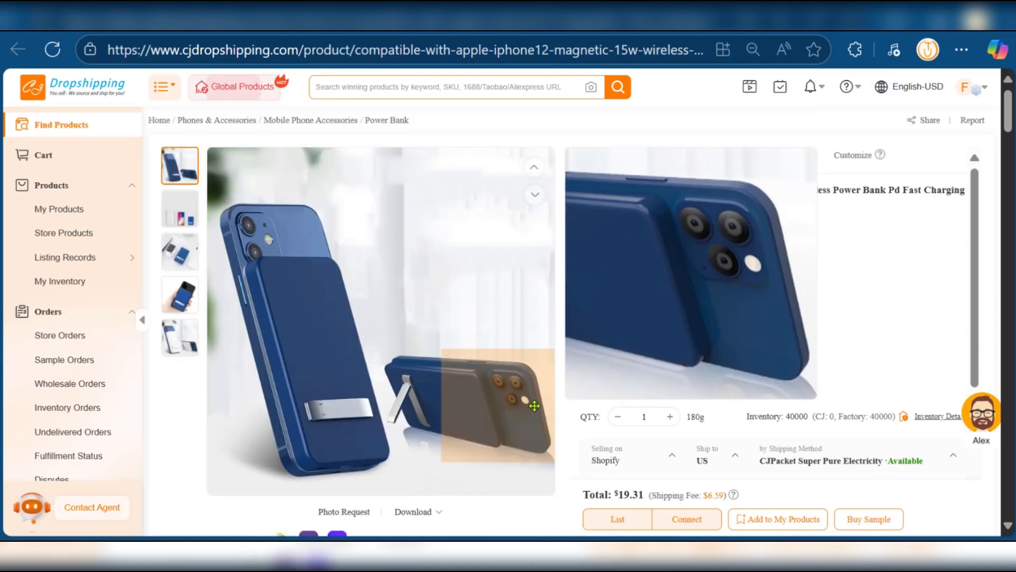
pyautogui.click(613, 518)
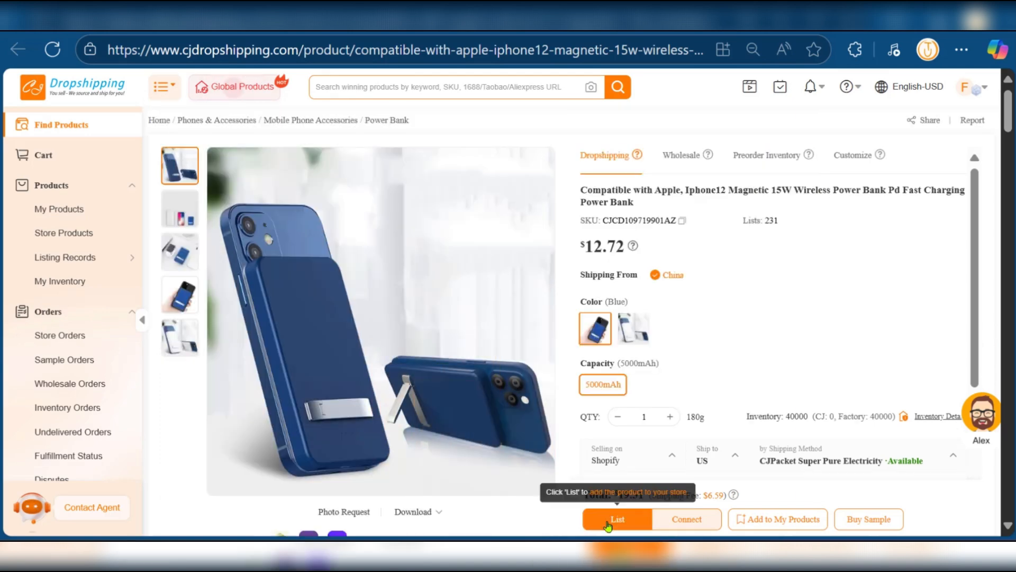
pyautogui.click(317, 265)
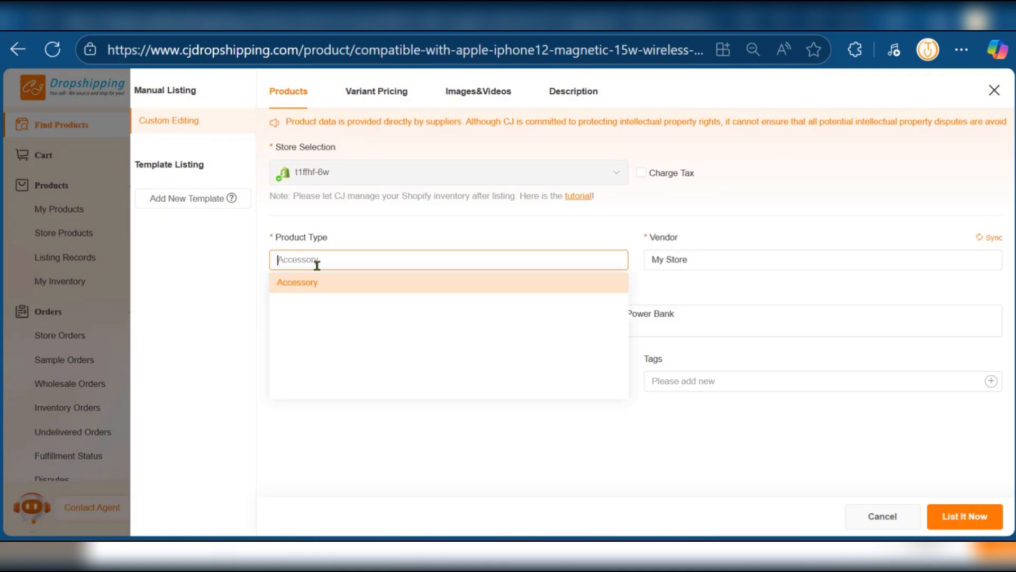
pyautogui.click(316, 285)
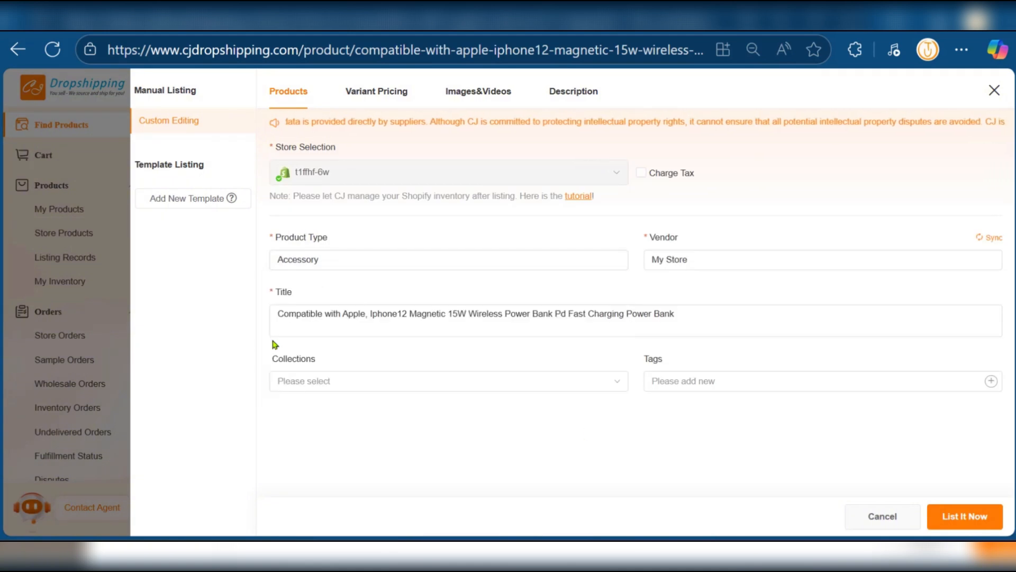
# Step: Remove "Compatible with Apple," from the power bank listing's title so it starts with "Iphone12 Magnetic 15W Wireless Power Bank"
pyautogui.click(336, 327)
pyautogui.click(684, 263)
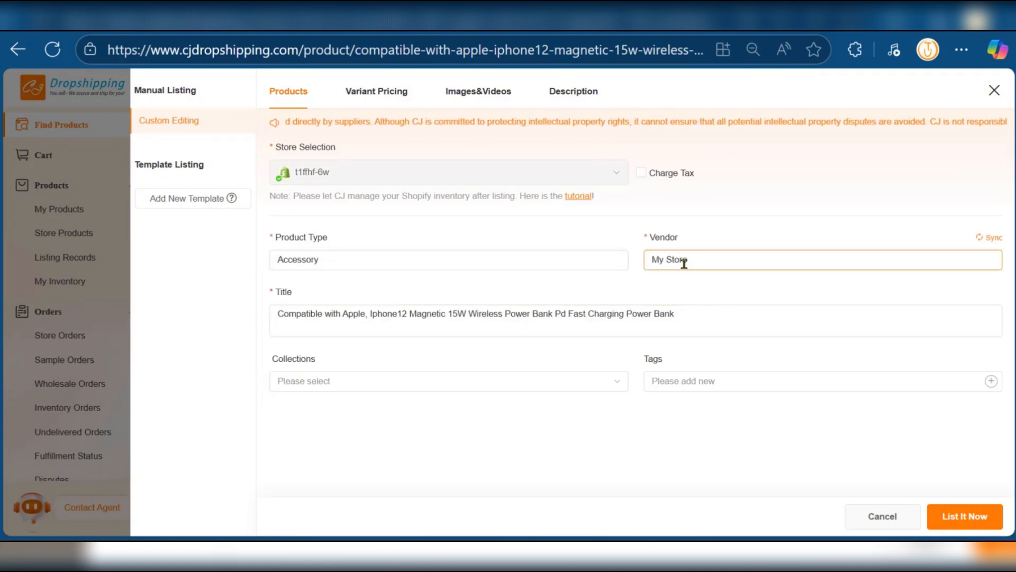
pyautogui.click(271, 316)
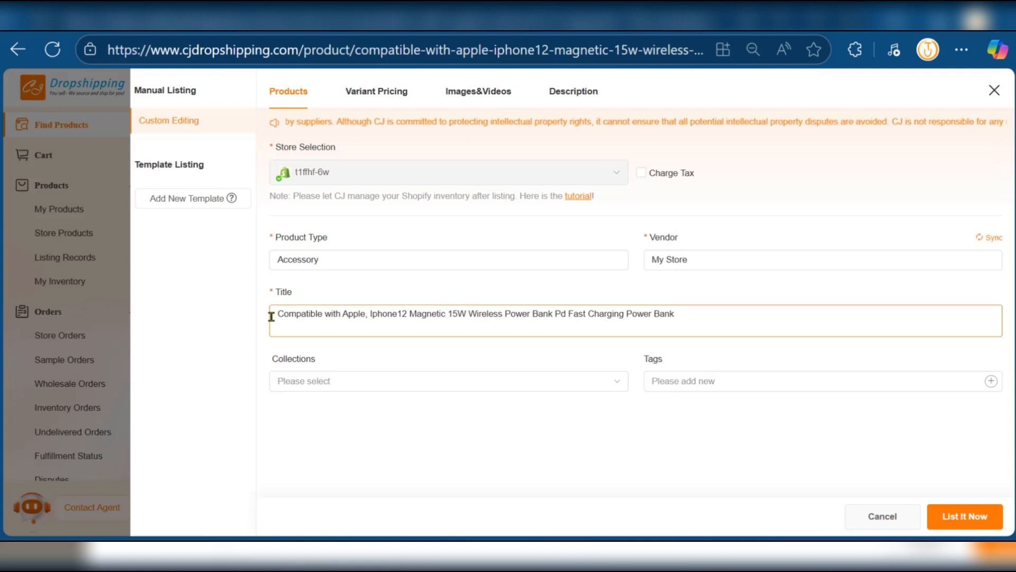
# Step: Bulk-set the price of both power bank variants to 25 USD and check the destination country choices for shipping
pyautogui.click(366, 96)
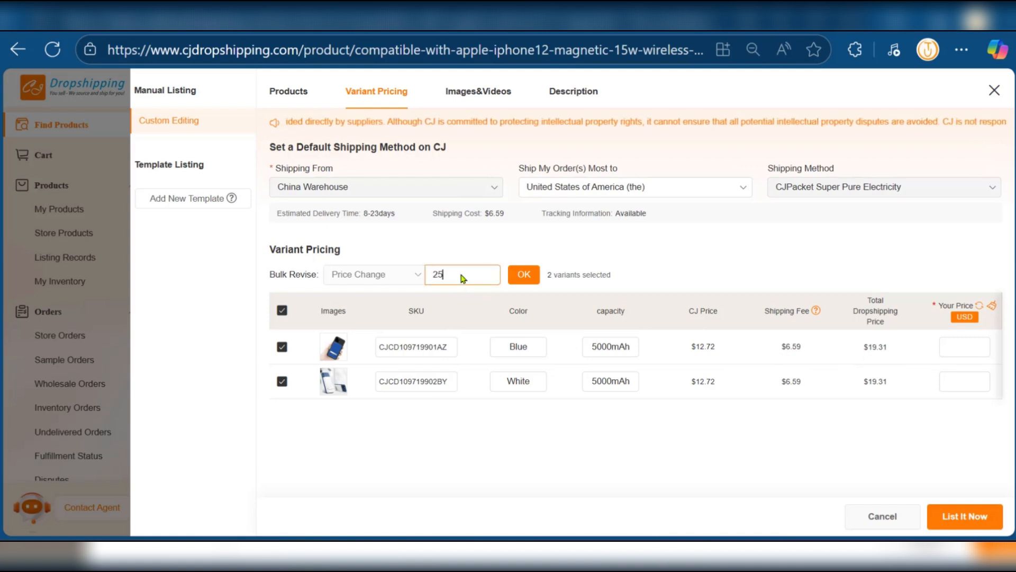
pyautogui.click(524, 274)
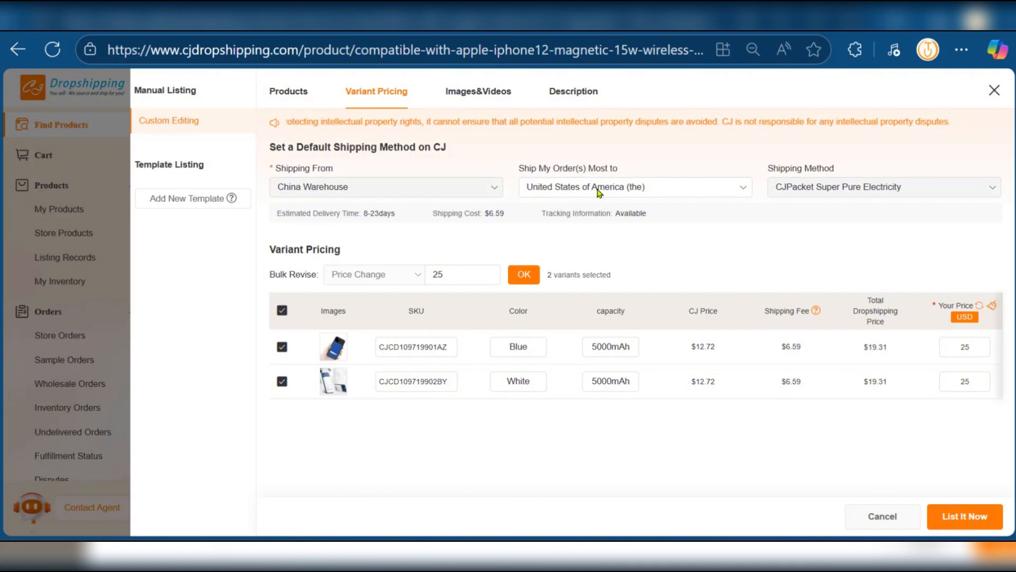
pyautogui.click(598, 191)
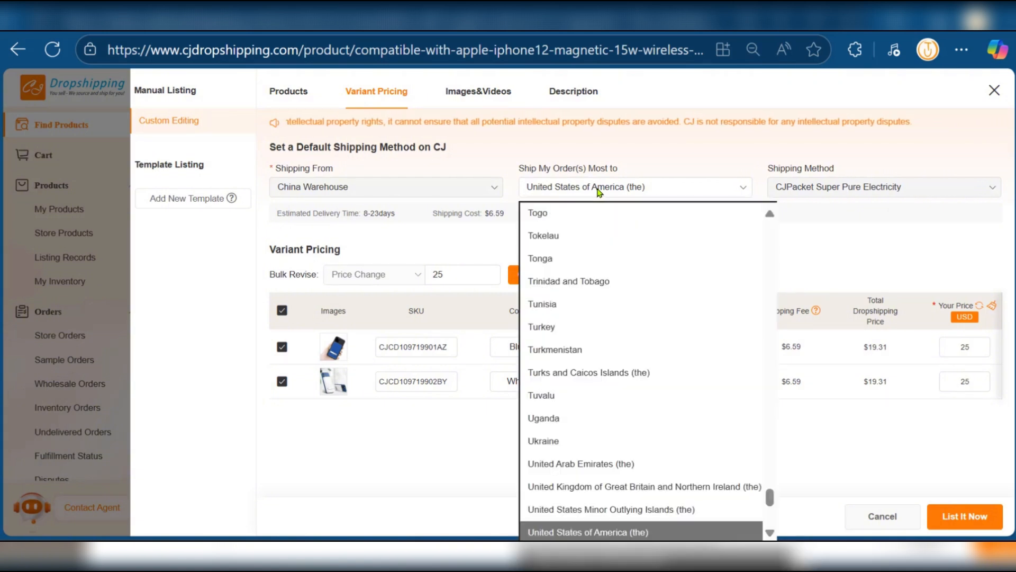
pyautogui.click(599, 191)
pyautogui.click(599, 190)
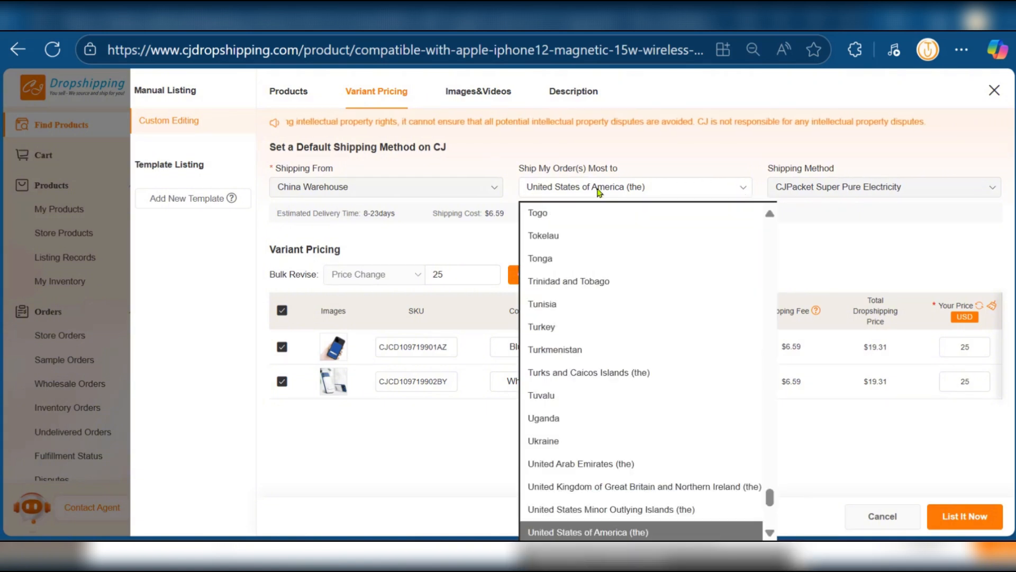
pyautogui.click(598, 190)
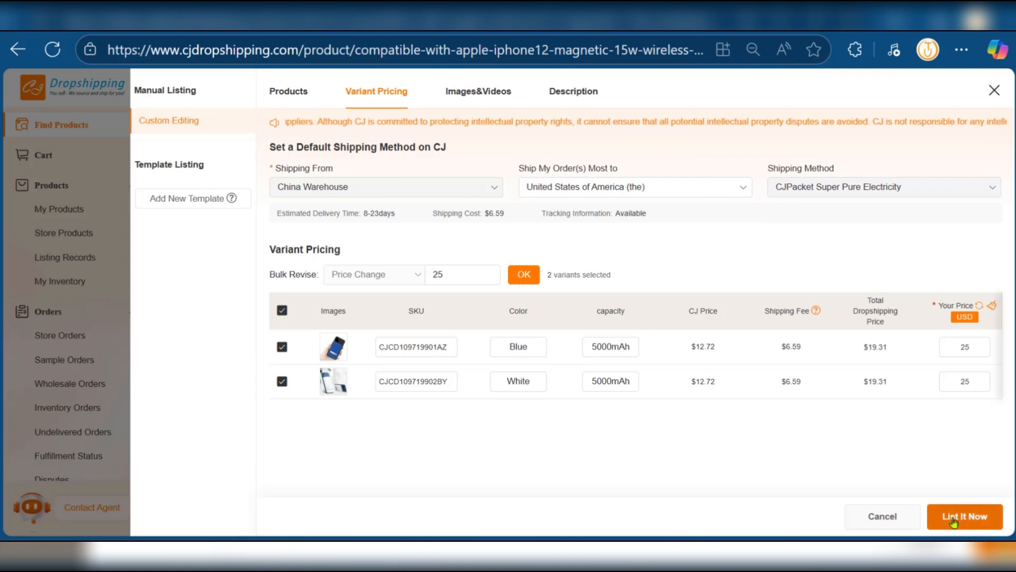
# Step: List the power bank in the connected store, then reload the storefront's product catalog and check for it there
pyautogui.click(957, 519)
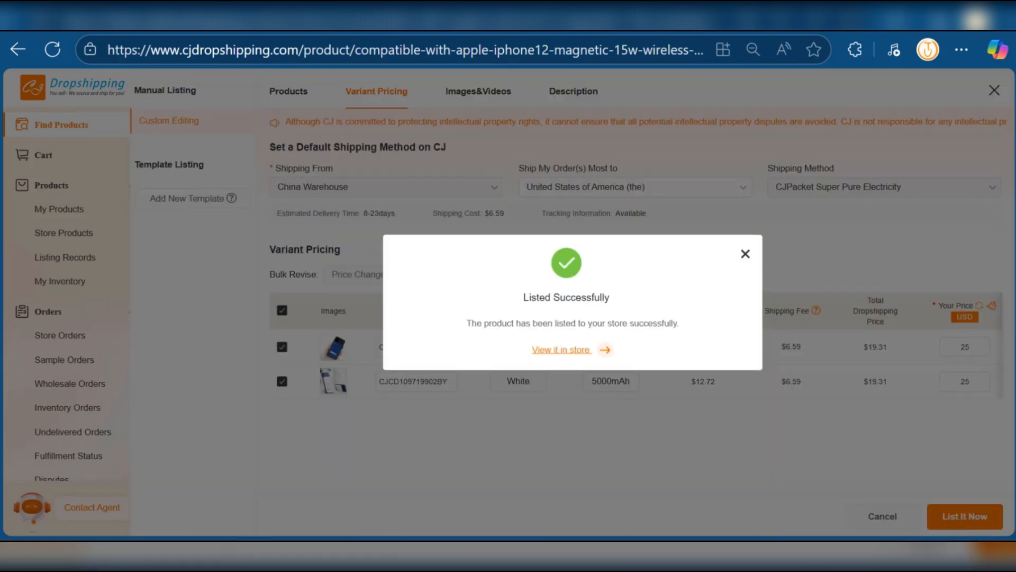
pyautogui.click(424, 15)
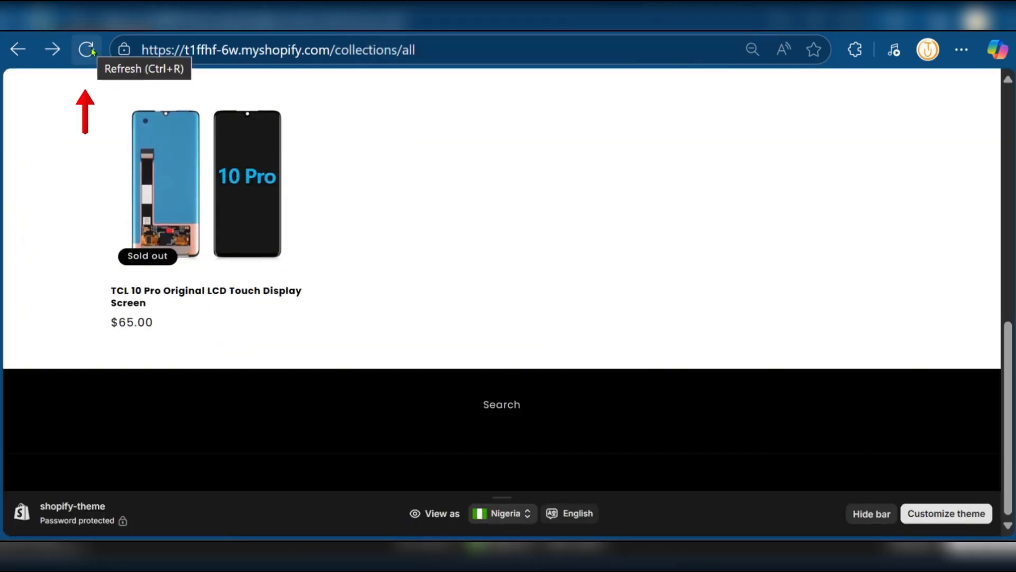
pyautogui.click(87, 50)
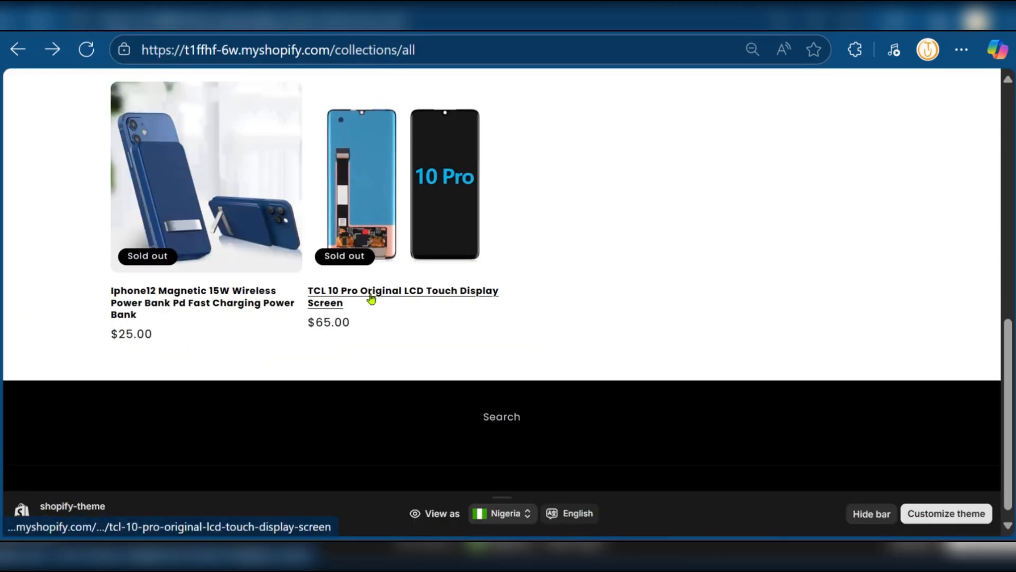
pyautogui.scroll(3, 197, 341)
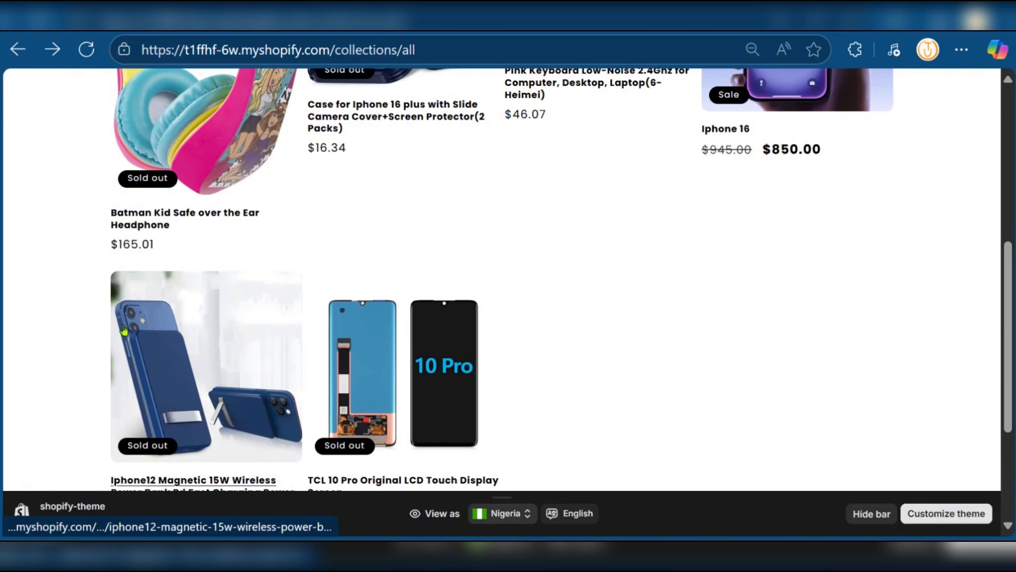
pyautogui.scroll(-3, 123, 331)
pyautogui.scroll(3, 175, 370)
pyautogui.scroll(-2, 140, 417)
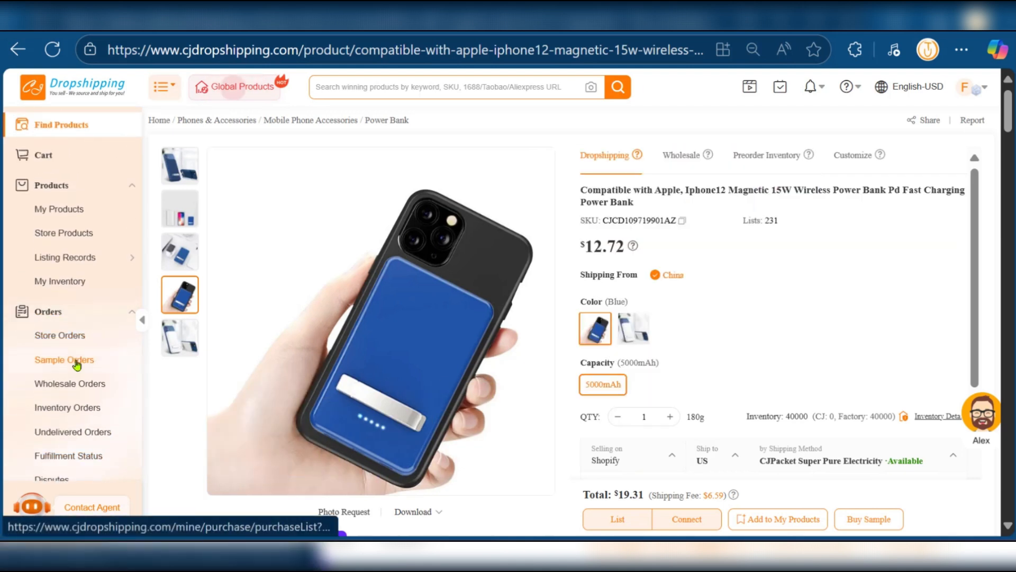
# Step: Open CJdropshipping's Sourcing page and examine its style, status and product name filters
pyautogui.scroll(-5, 69, 349)
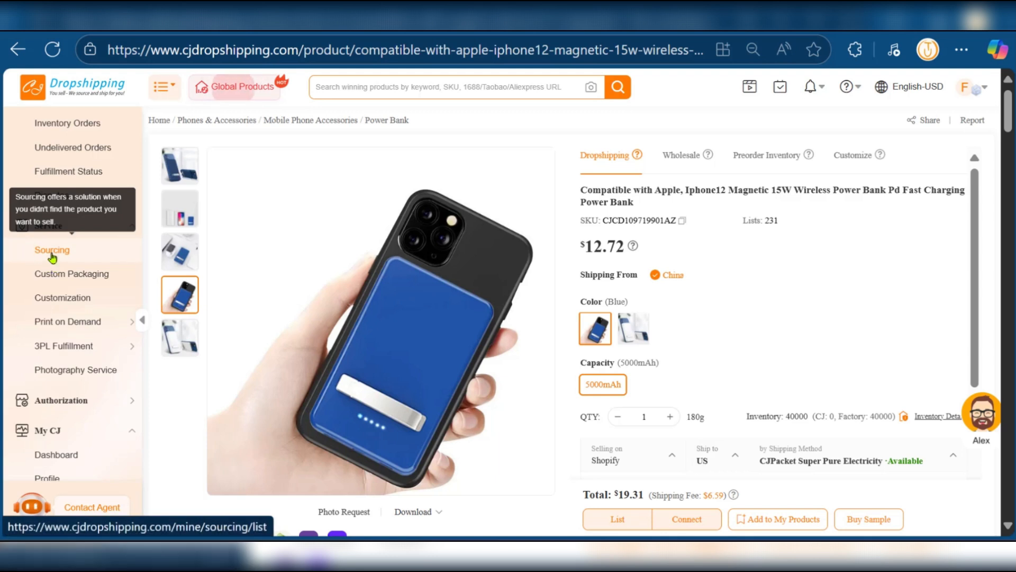
pyautogui.click(52, 256)
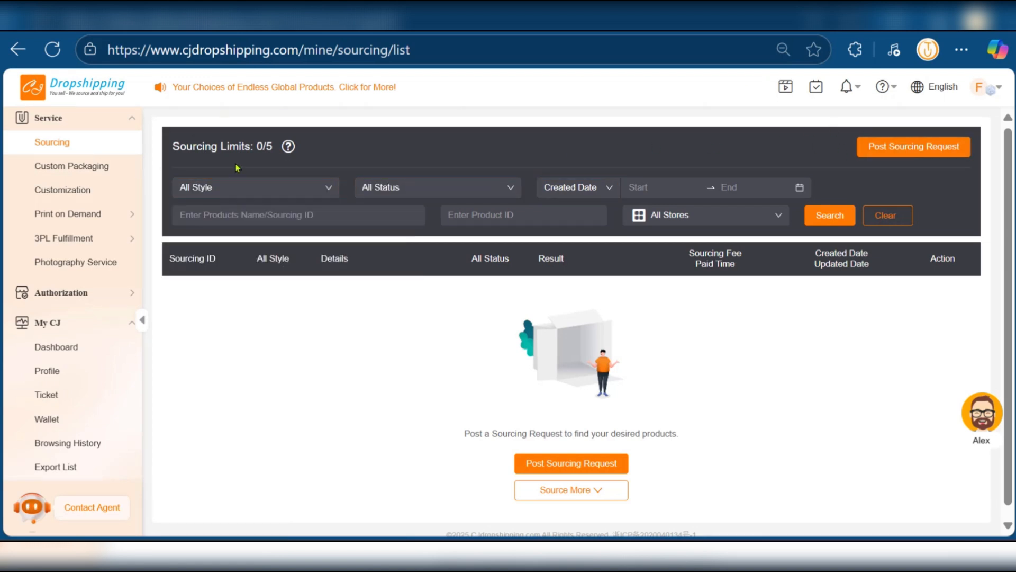
pyautogui.click(294, 191)
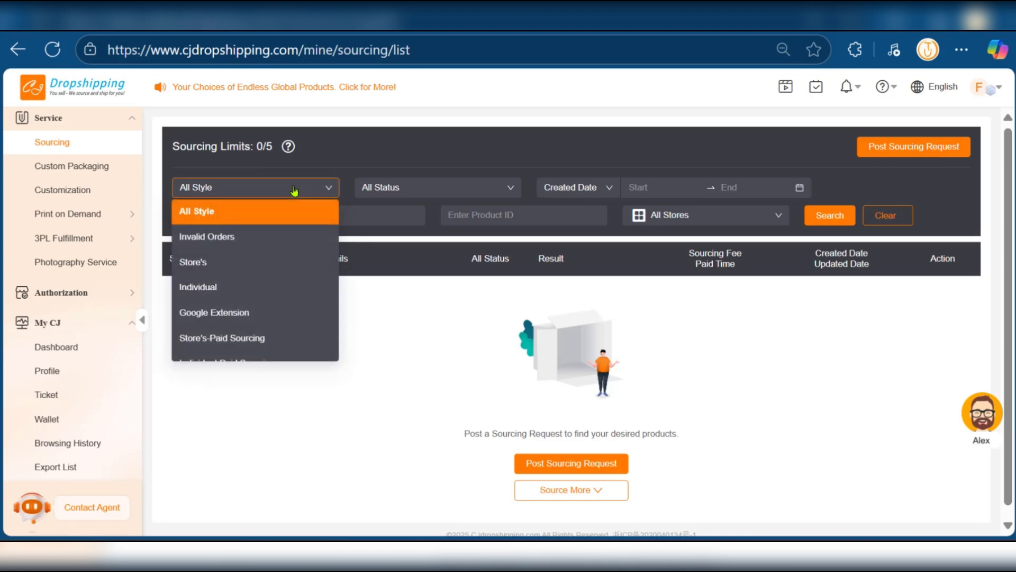
pyautogui.click(328, 183)
pyautogui.click(430, 183)
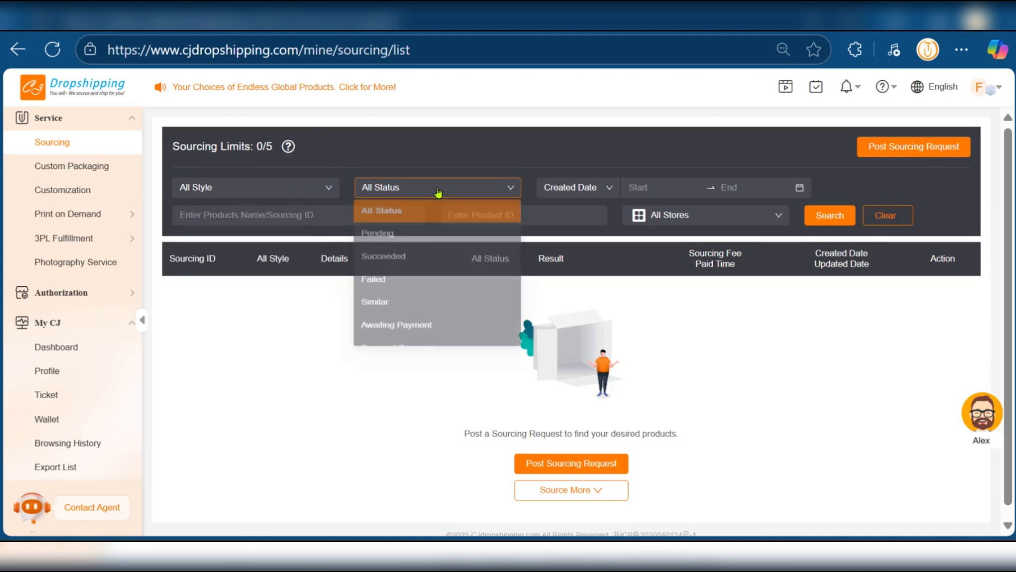
pyautogui.click(183, 217)
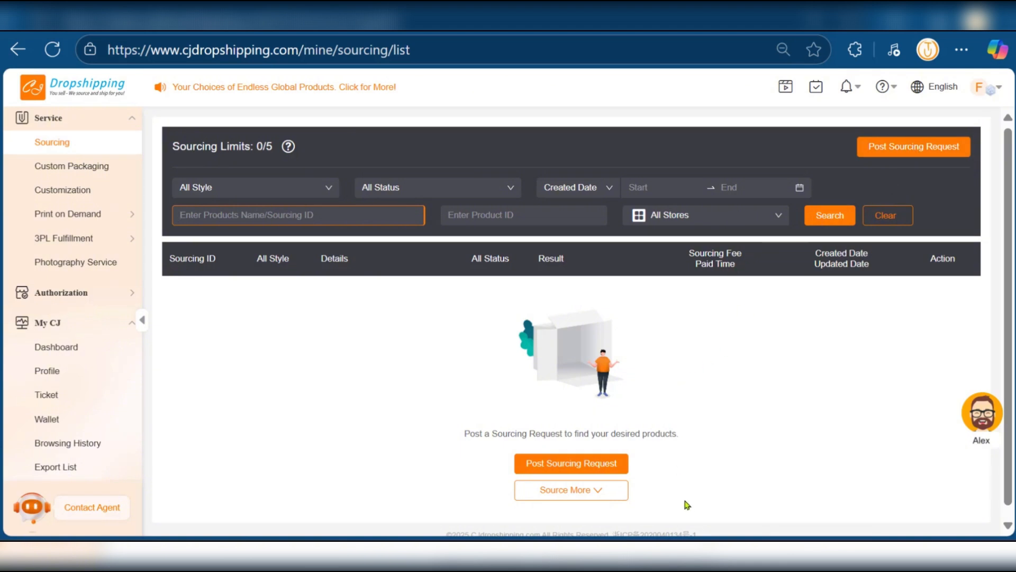
pyautogui.hotkey('alt', 'Left')
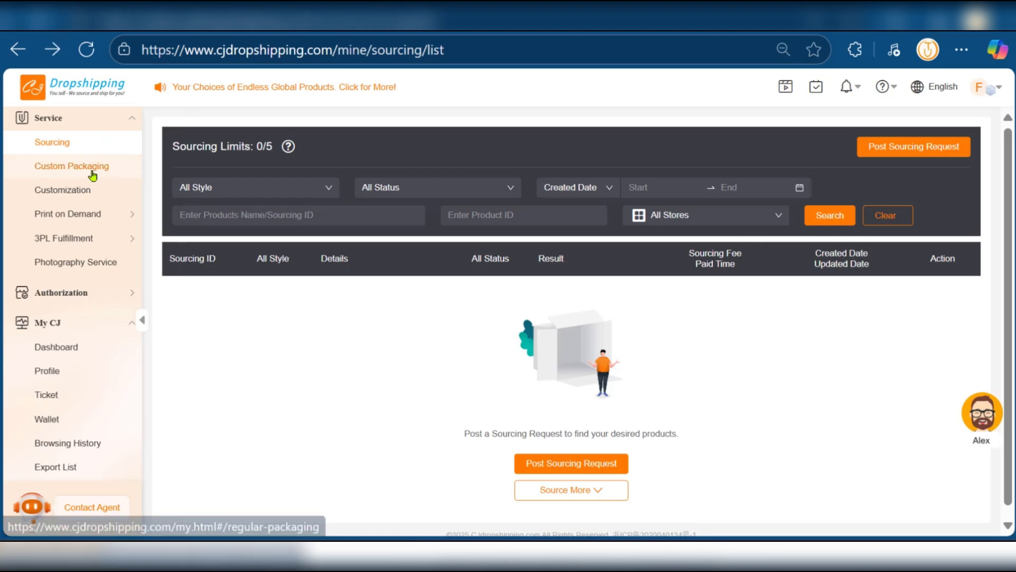
# Step: Browse the custom packaging catalog and review the Suede Travel Clothing And Toys Sorting Storage Bag's page and design option
pyautogui.click(57, 172)
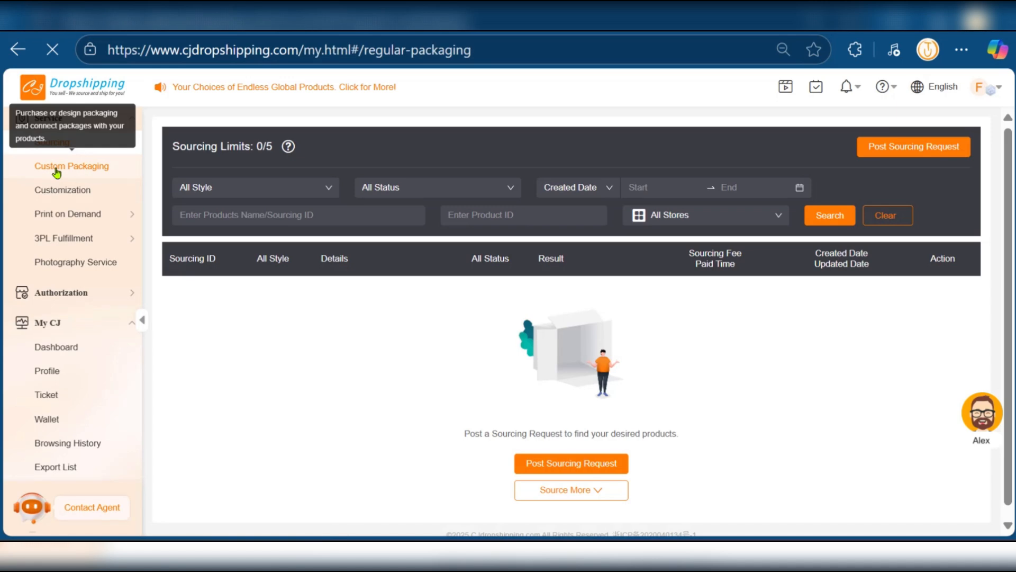
pyautogui.scroll(-3, 678, 437)
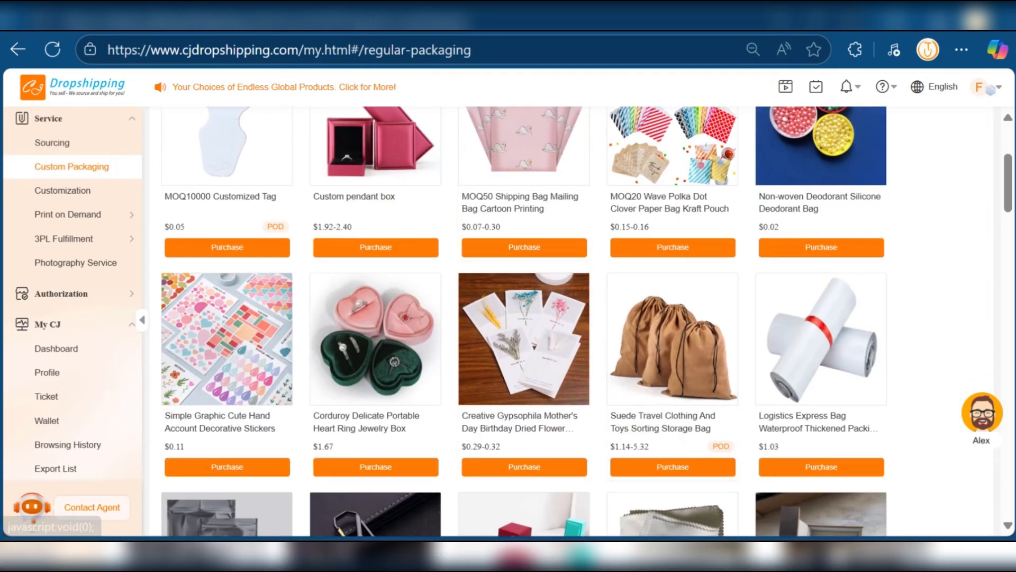
pyautogui.click(670, 339)
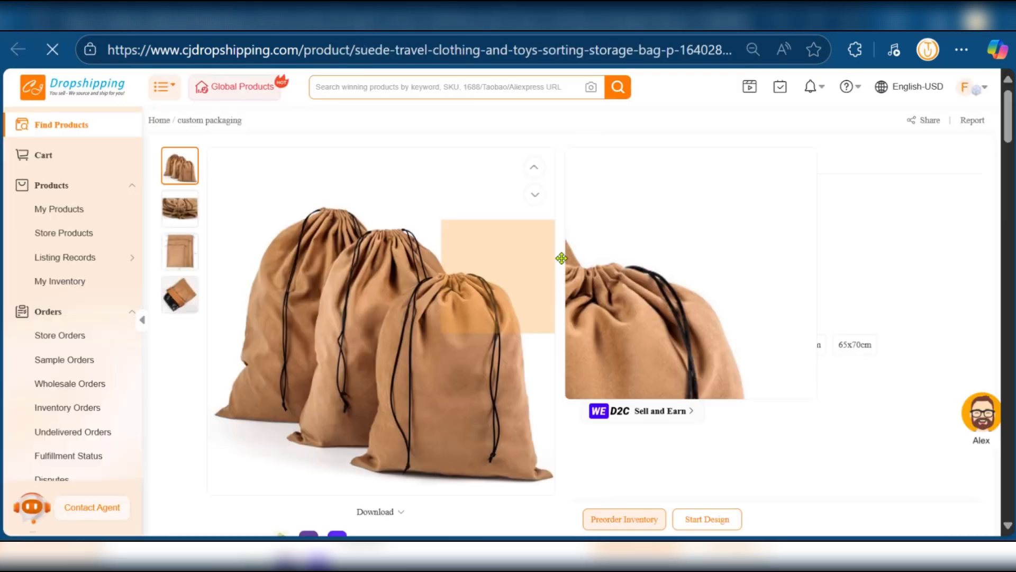
pyautogui.scroll(-5, 472, 297)
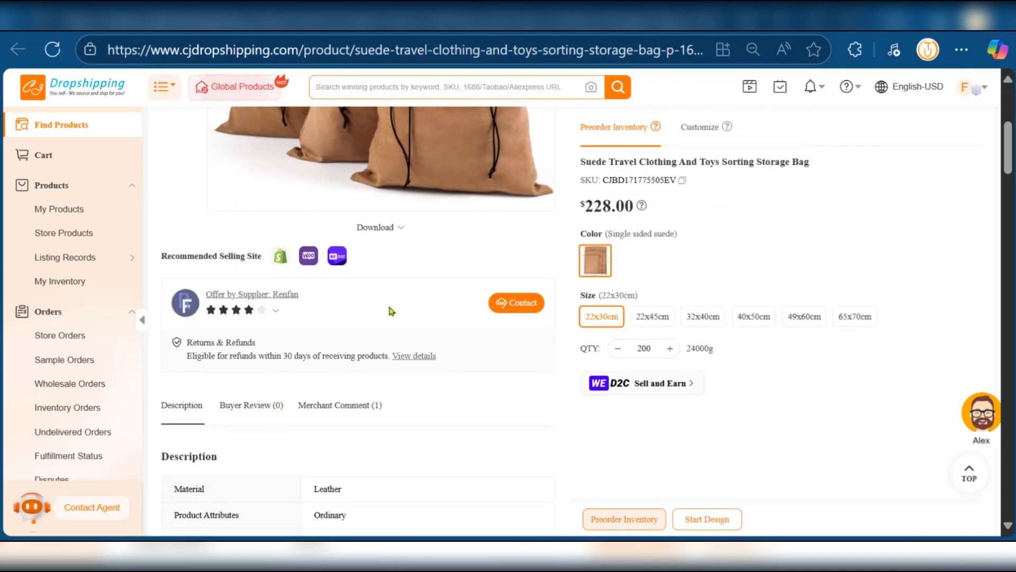
pyautogui.scroll(5, 393, 311)
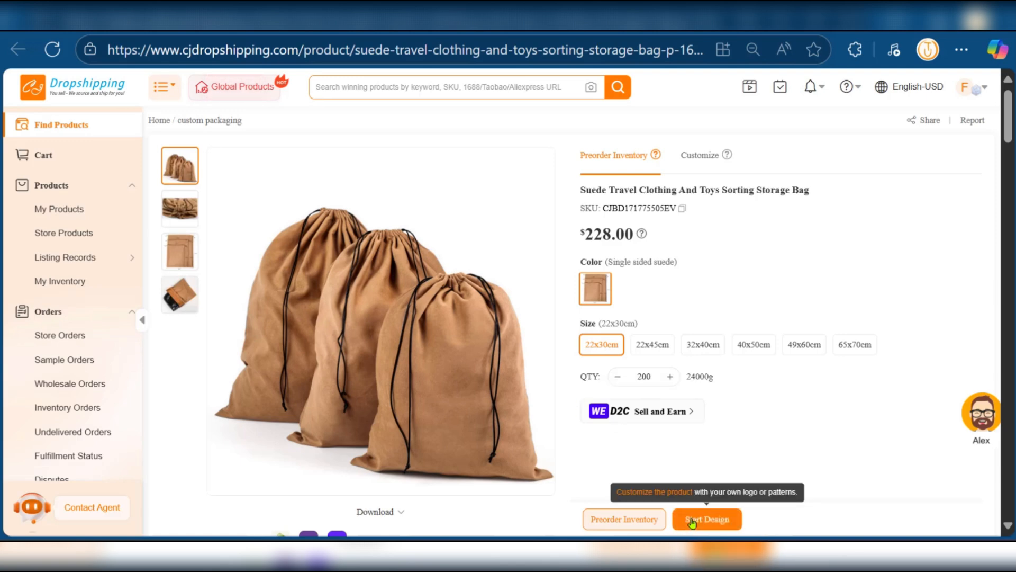
pyautogui.moveTo(180, 294)
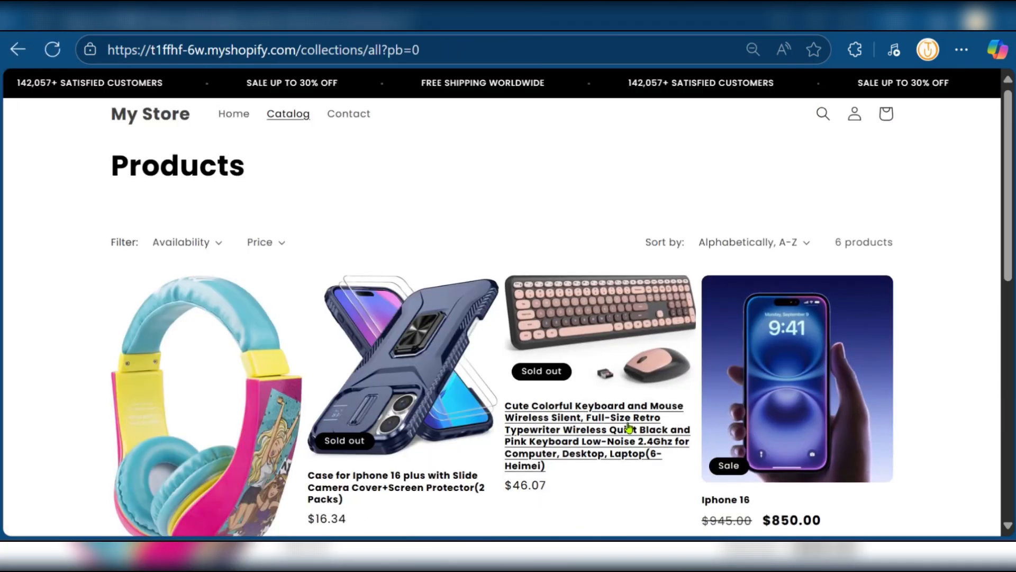
# Step: Look over the storefront's catalog once more, down to the power bank and TCL display listings
pyautogui.scroll(-5, 629, 428)
pyautogui.scroll(-2, 629, 428)
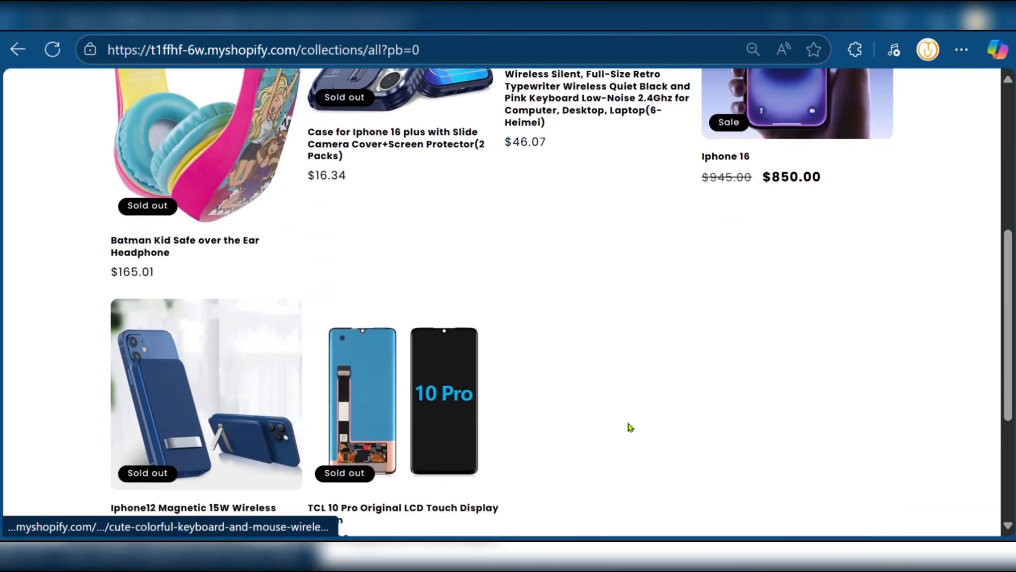
pyautogui.scroll(2, 630, 427)
pyautogui.scroll(-2, 630, 427)
pyautogui.scroll(2, 630, 427)
pyautogui.scroll(-2, 630, 428)
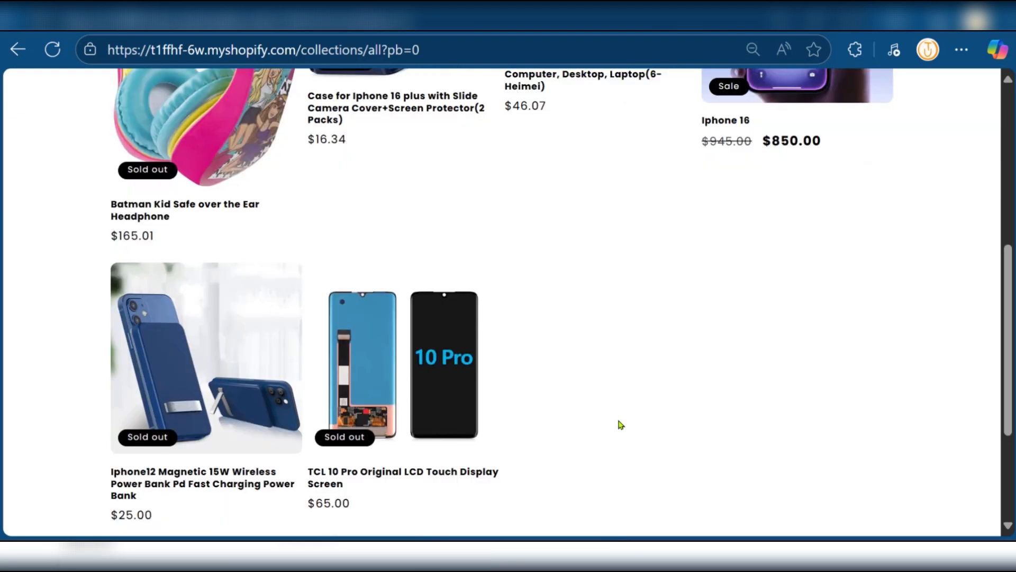